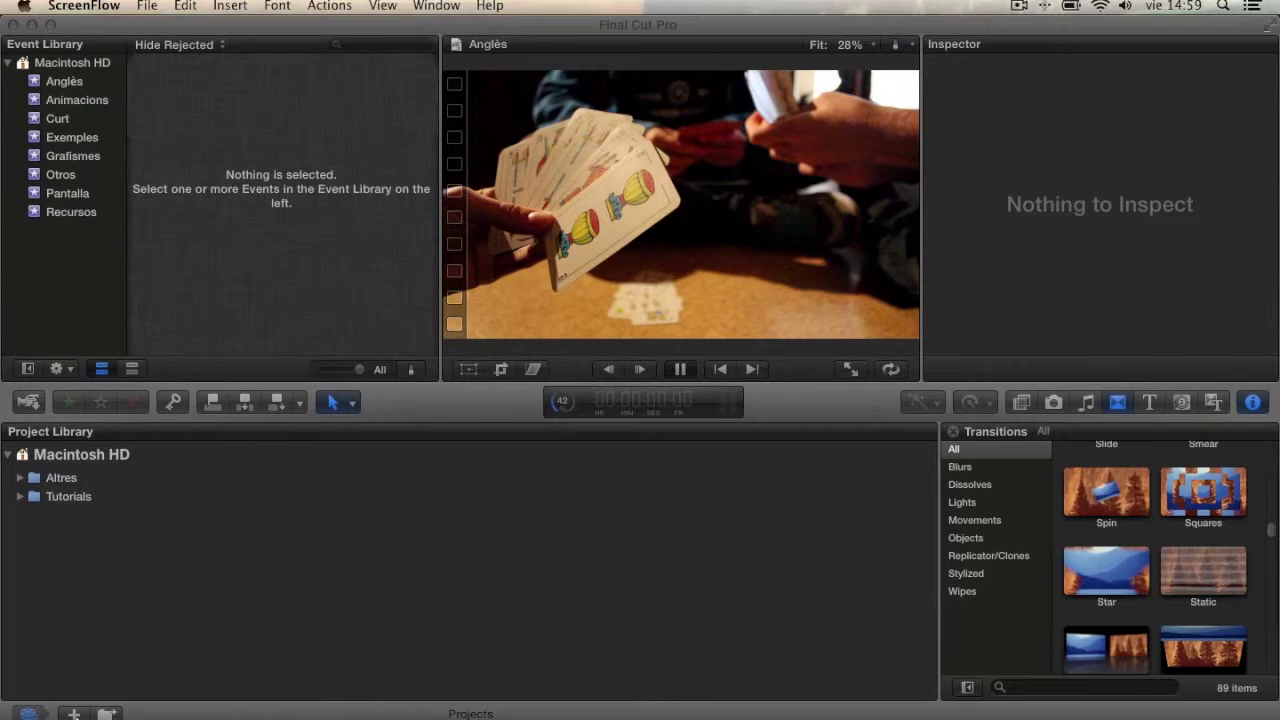
# Create a new project named "Tutorial Exemple" with Animacions as its default event, leaving the video and audio properties at their defaults
pyautogui.click(73, 714)
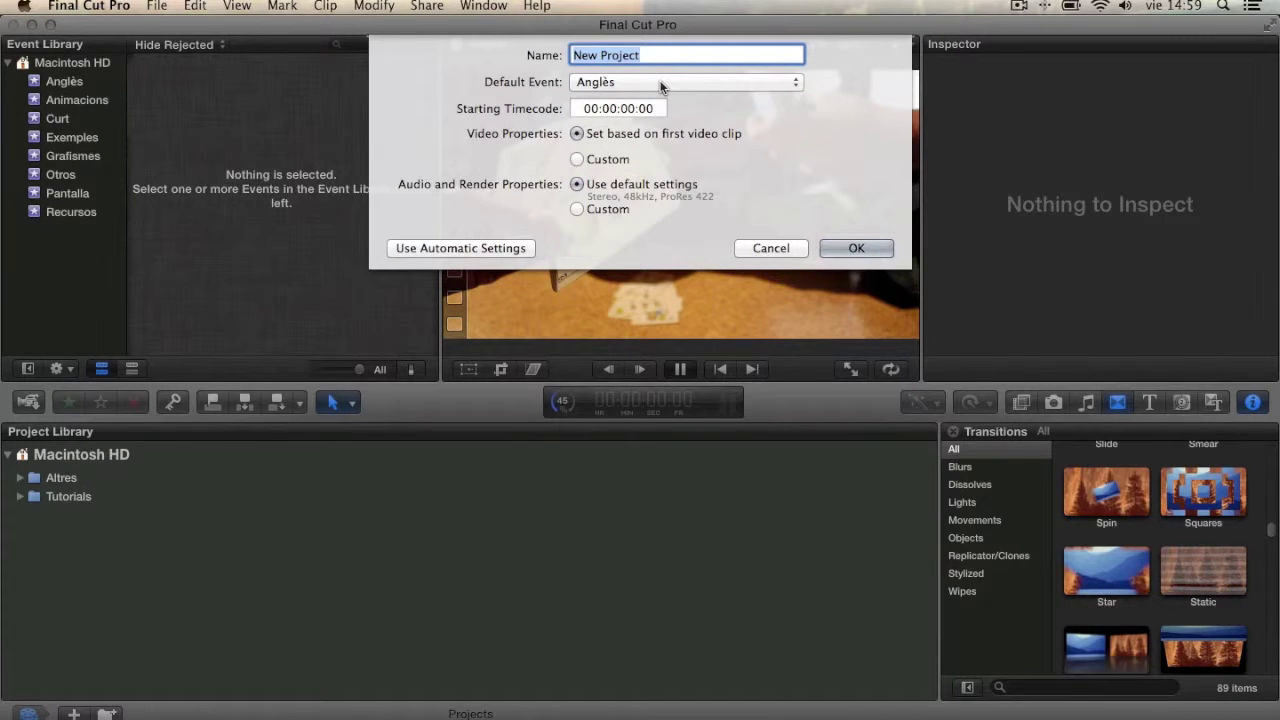
pyautogui.press('BackSpace')
pyautogui.write('T')
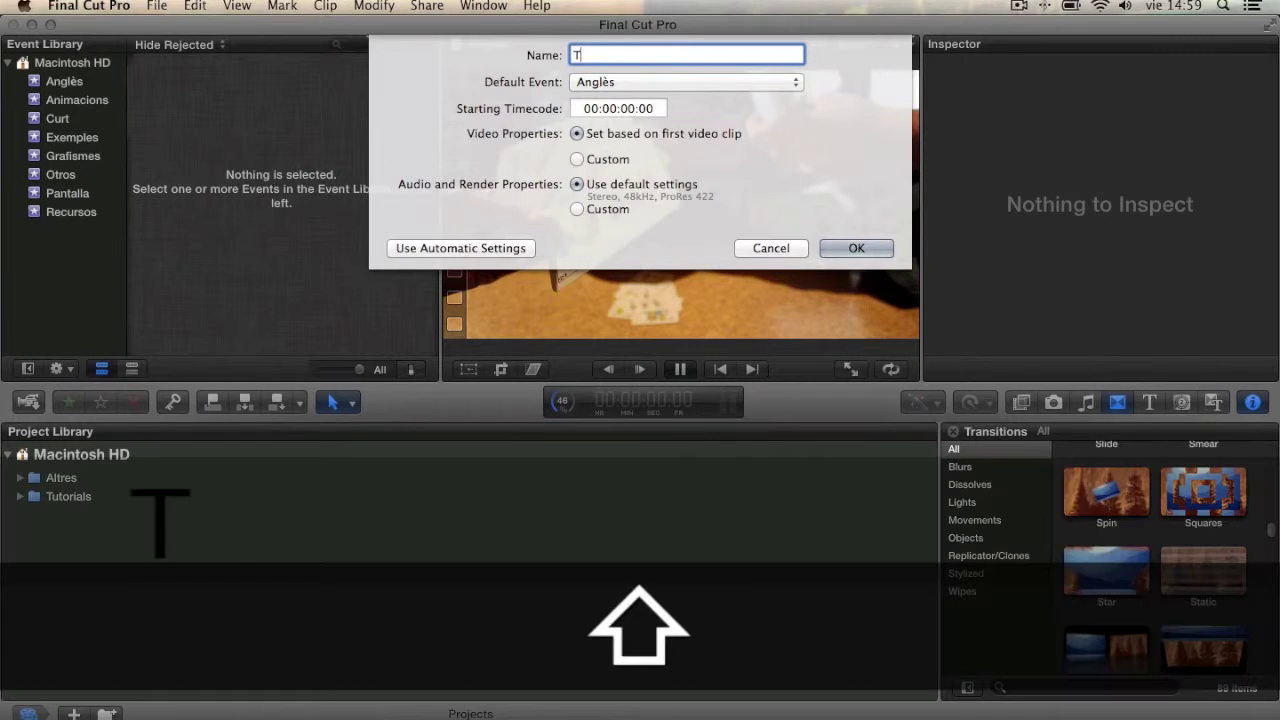
pyautogui.write('utoria')
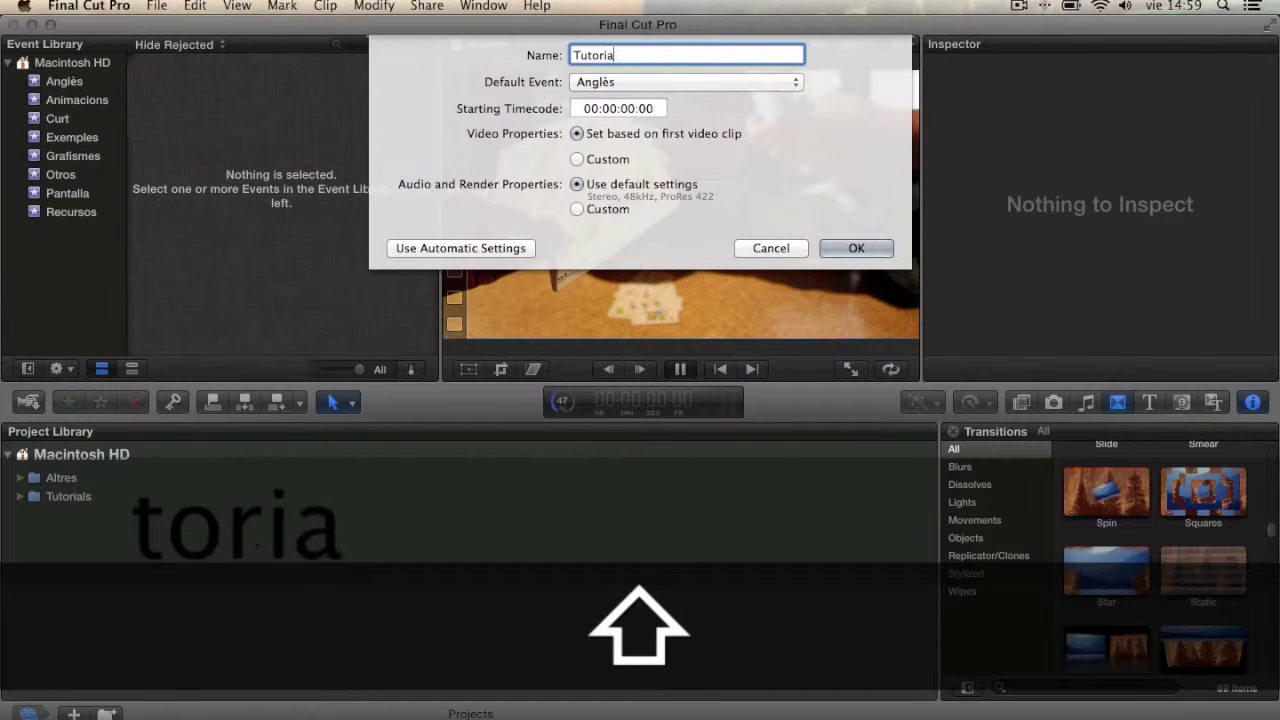
pyautogui.write('l Exemple')
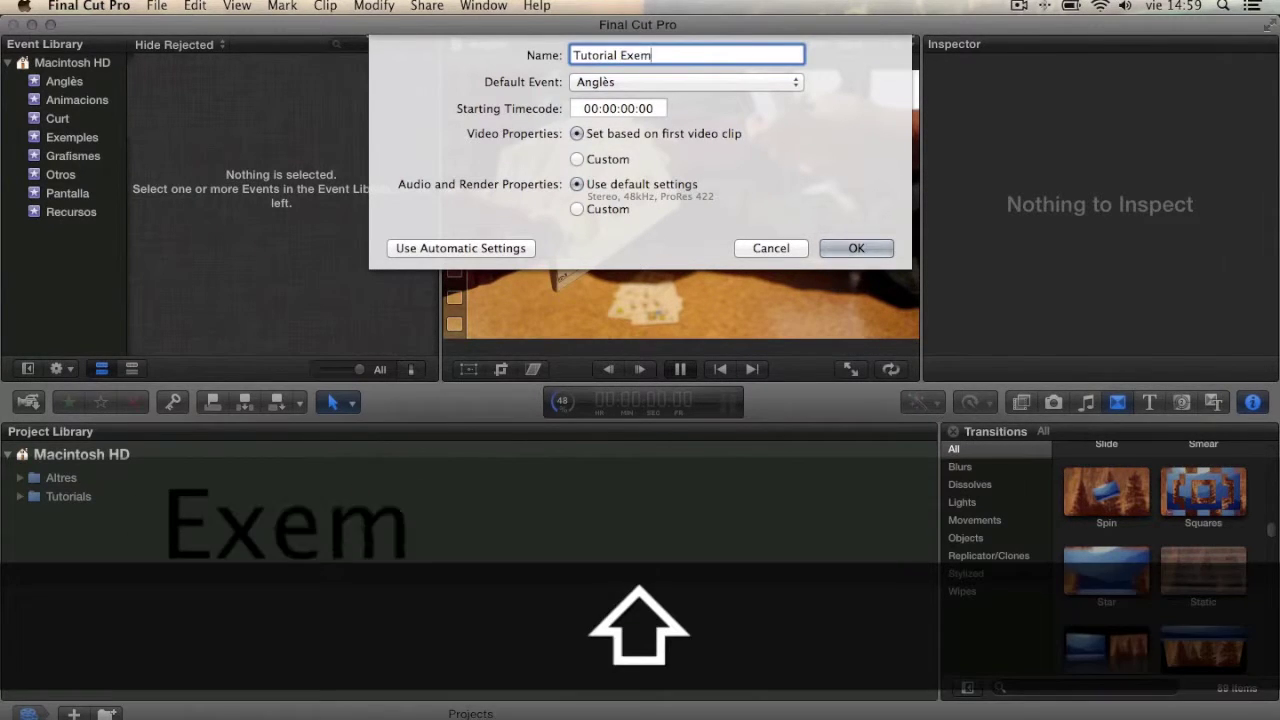
pyautogui.click(587, 87)
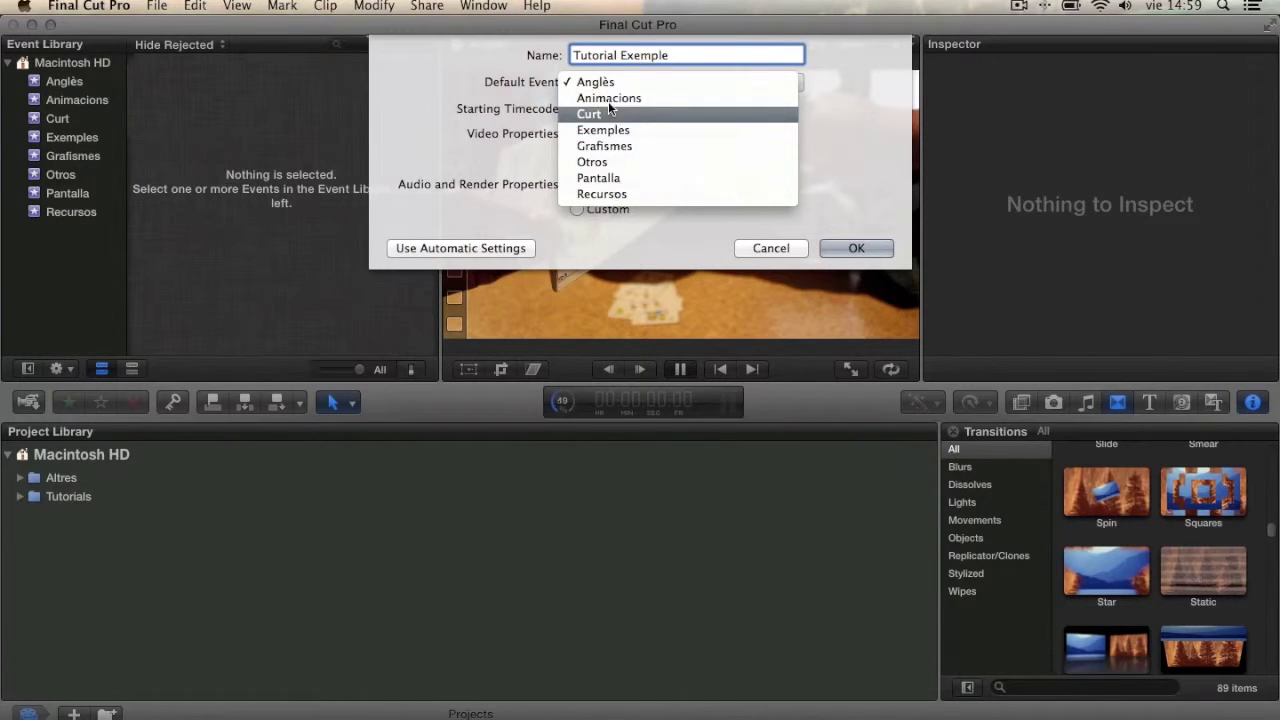
pyautogui.click(600, 97)
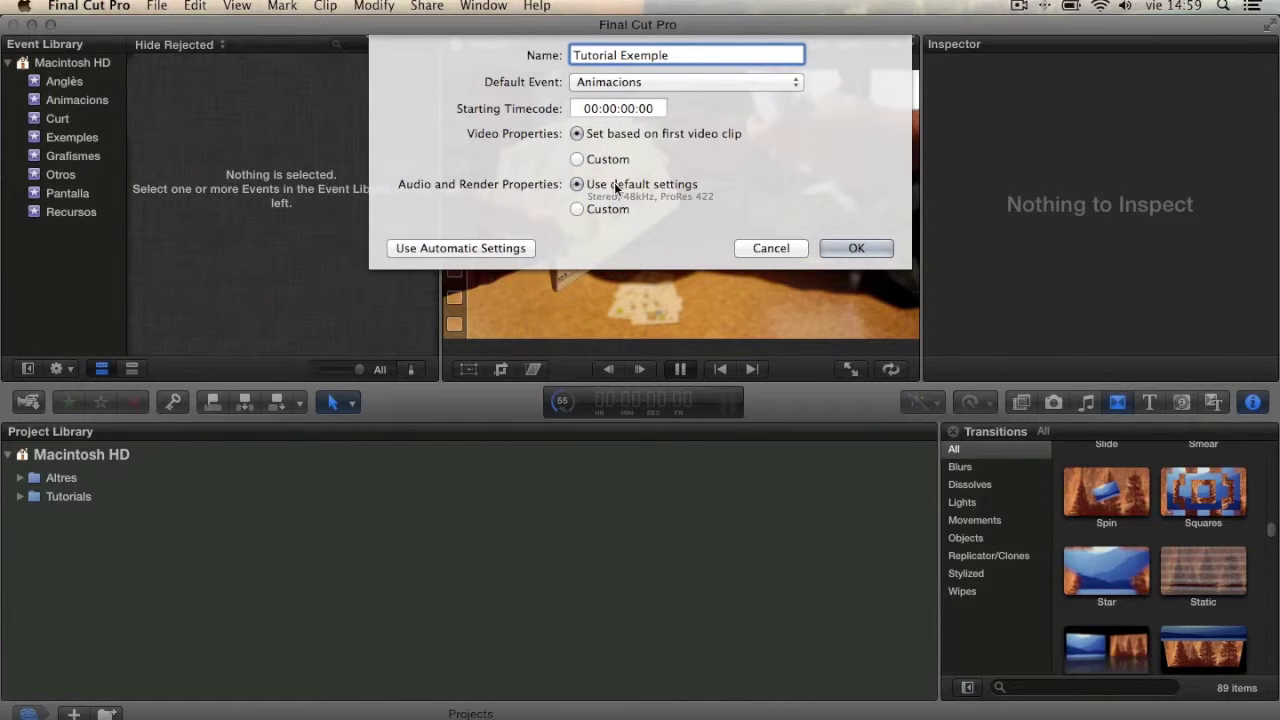
pyautogui.click(853, 251)
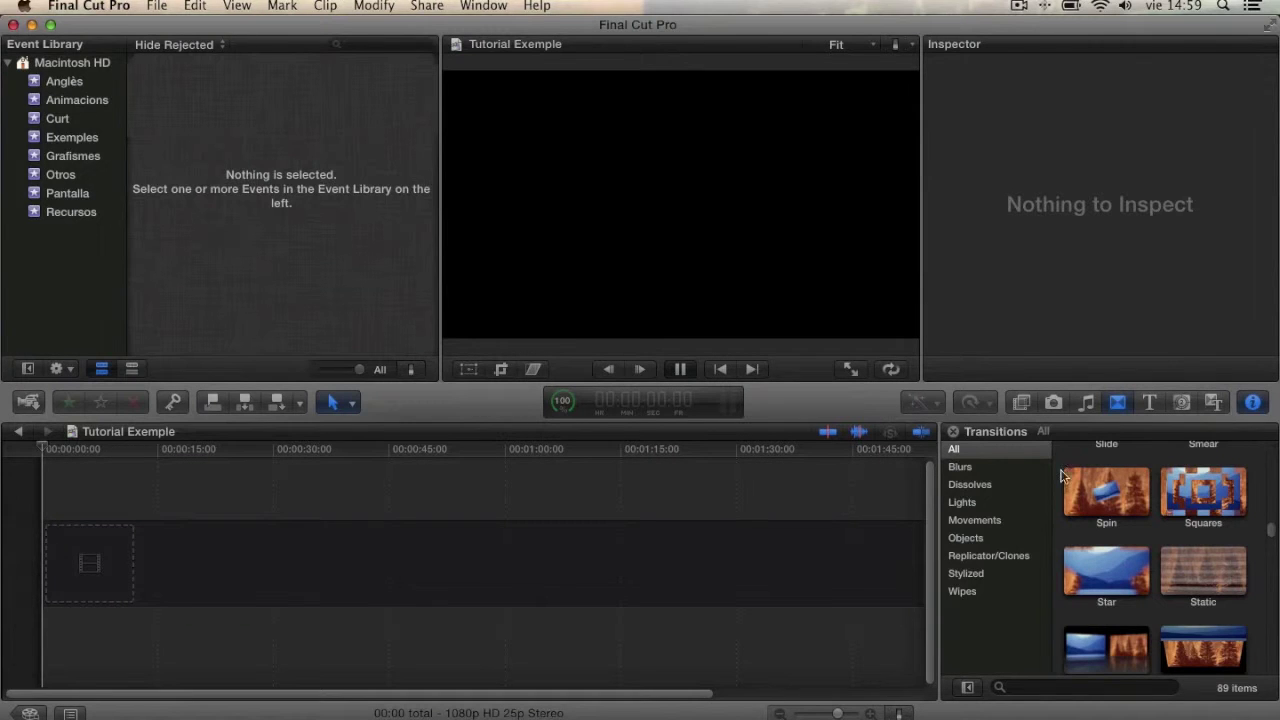
# Look through the effects, photos, music and sound, transitions, titles, generators and themes available for the project
pyautogui.click(1018, 402)
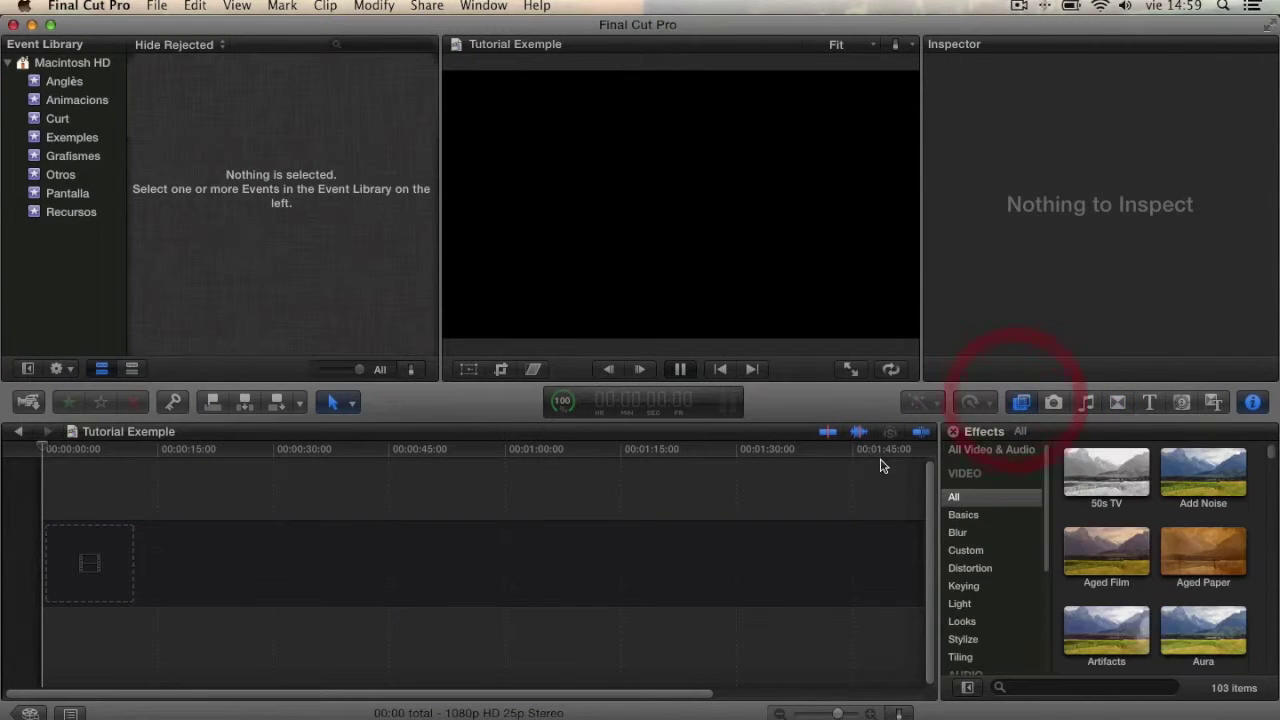
pyautogui.click(1058, 402)
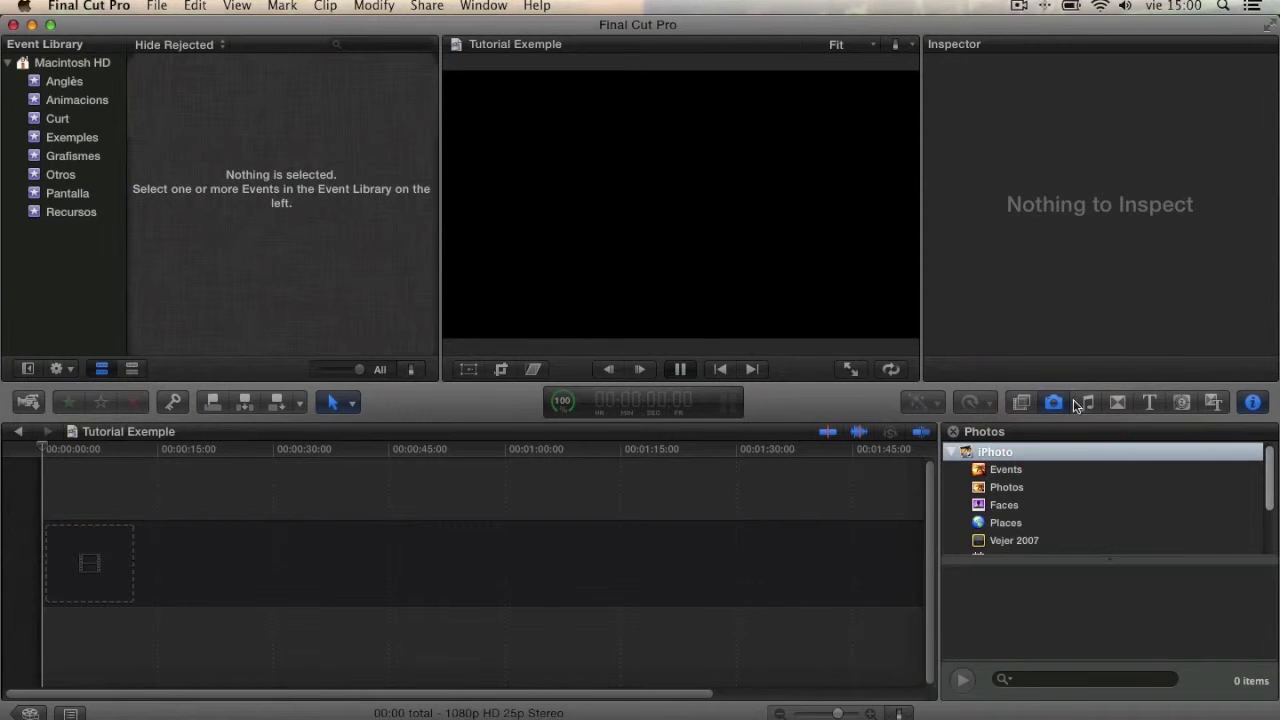
pyautogui.click(1089, 403)
pyautogui.click(1110, 404)
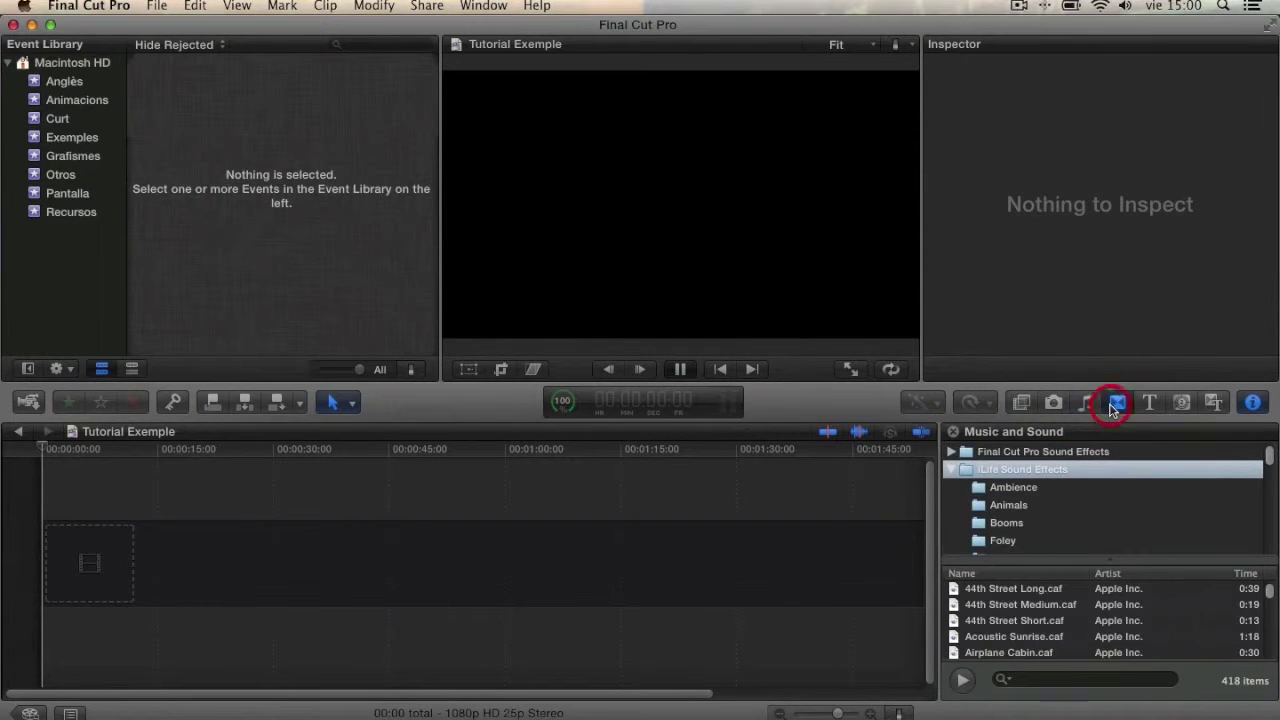
pyautogui.click(1151, 405)
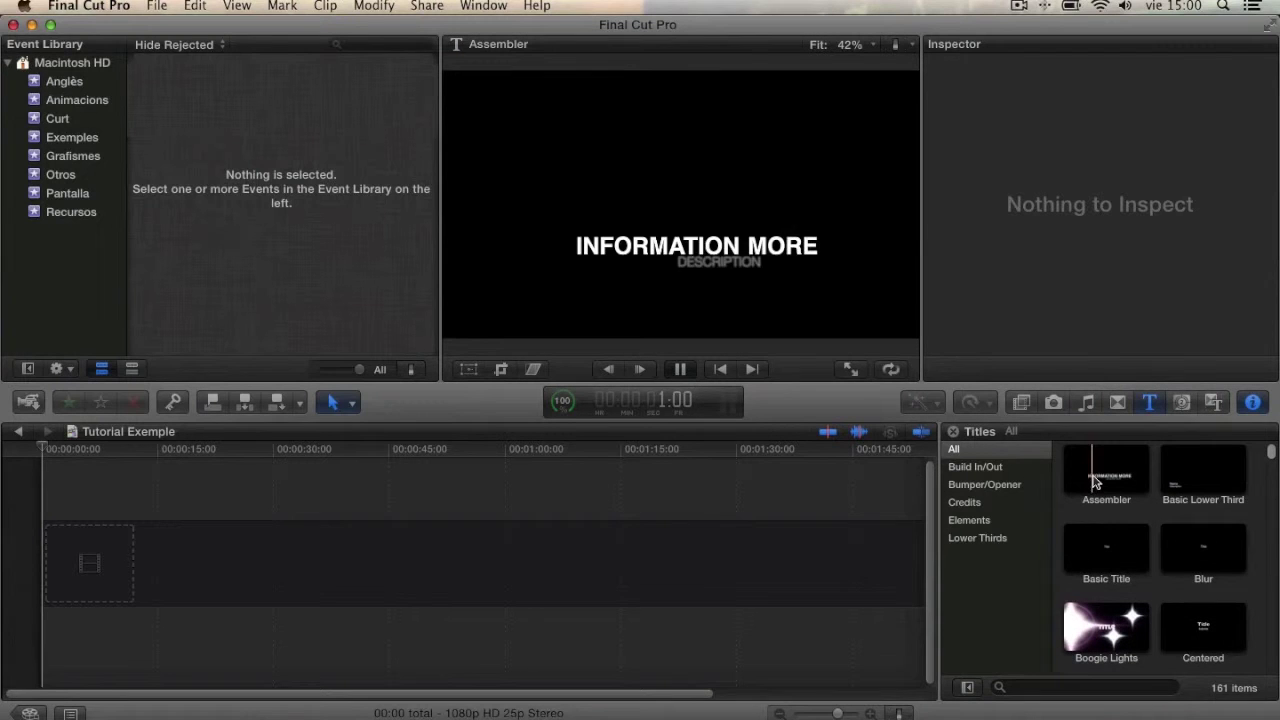
pyautogui.click(1182, 403)
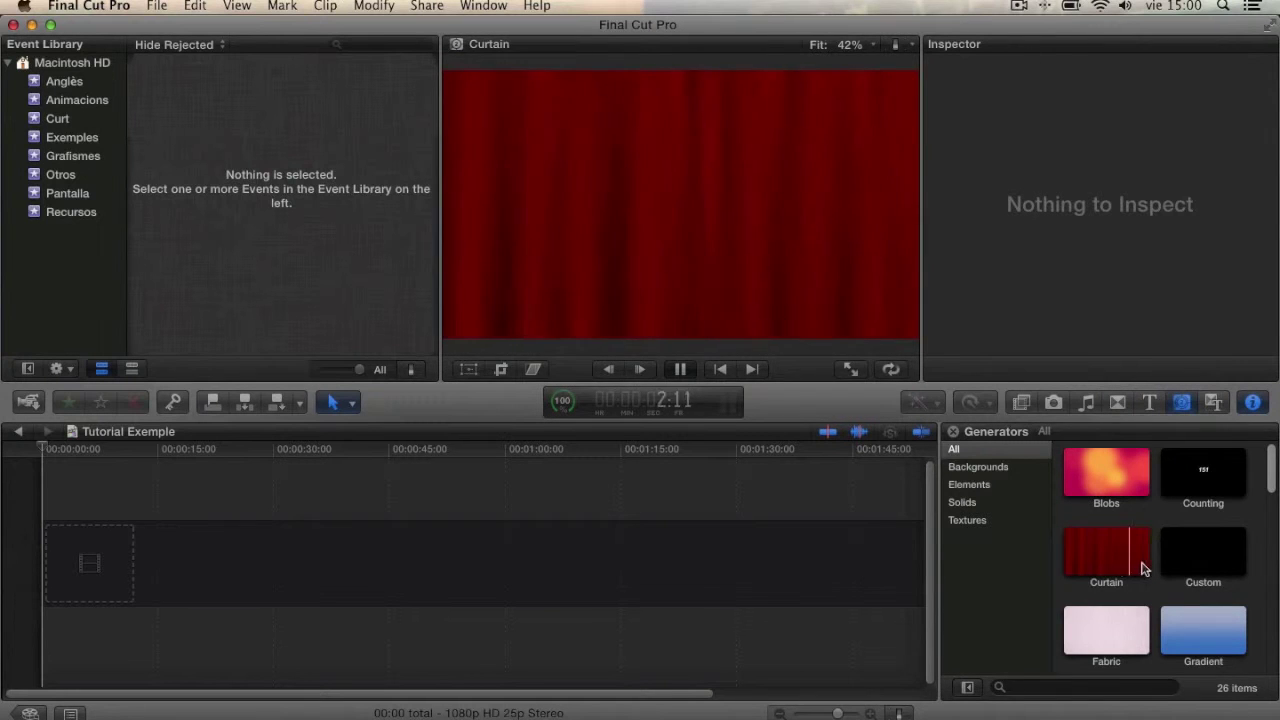
pyautogui.click(1214, 403)
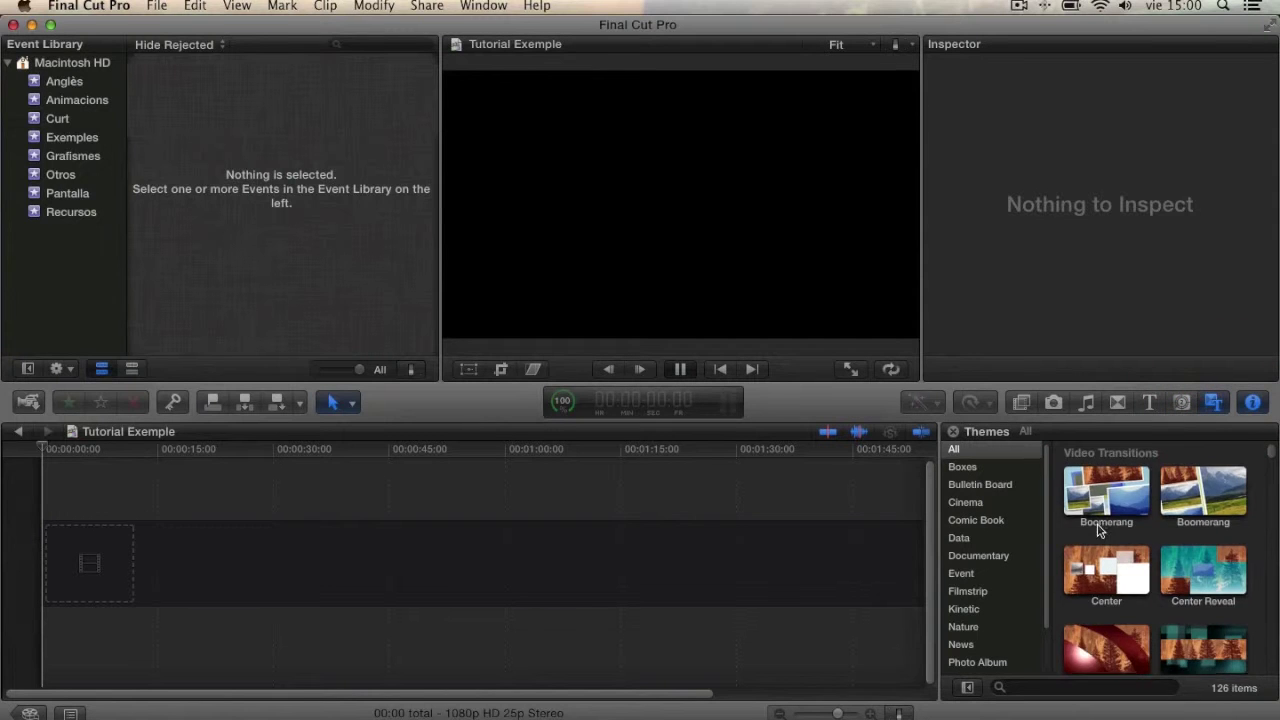
pyautogui.scroll(-2, 1085, 535)
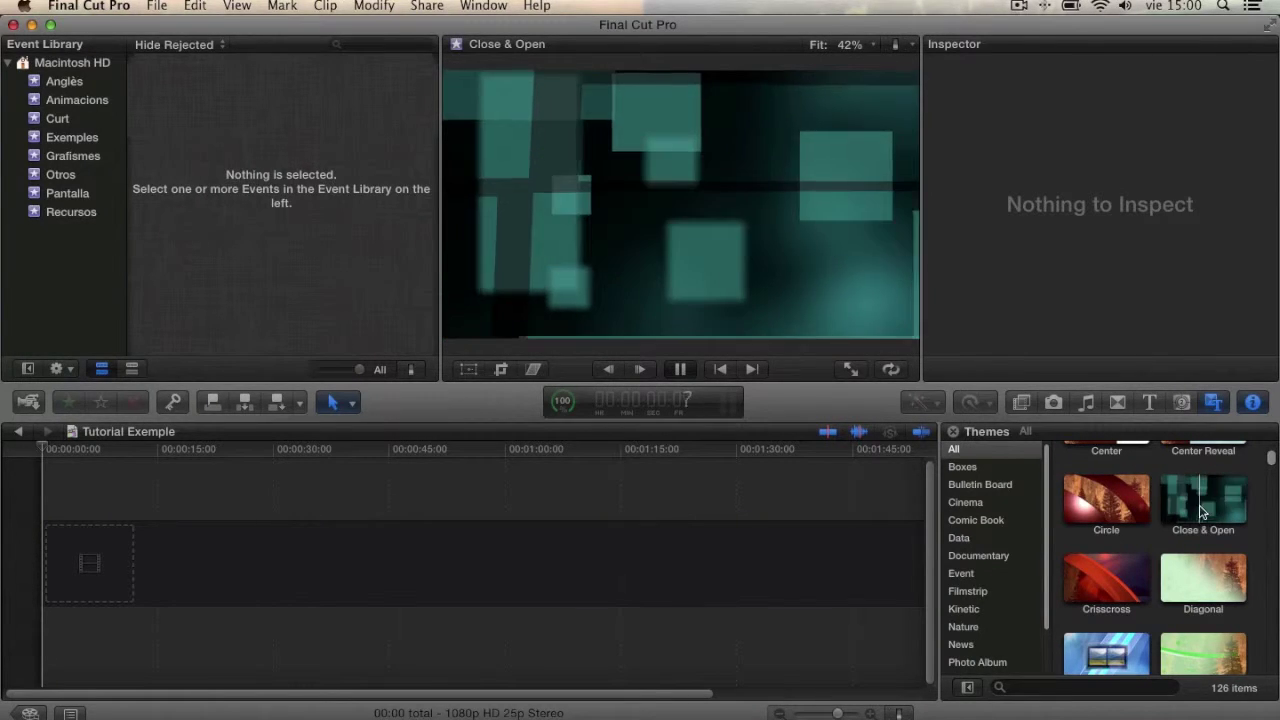
pyautogui.click(1021, 403)
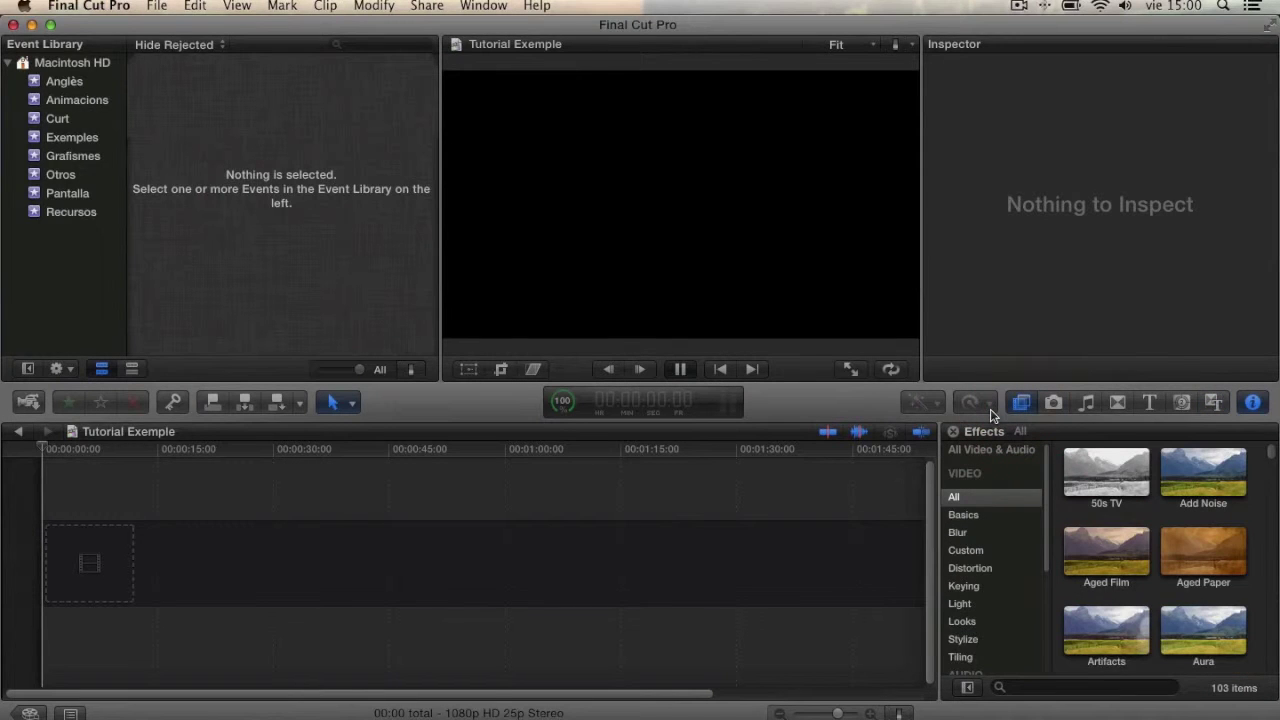
# Examine the clips stored in the Curt, Exemples, Grafismes, Otros and Pantalla events
pyautogui.click(40, 120)
pyautogui.click(42, 136)
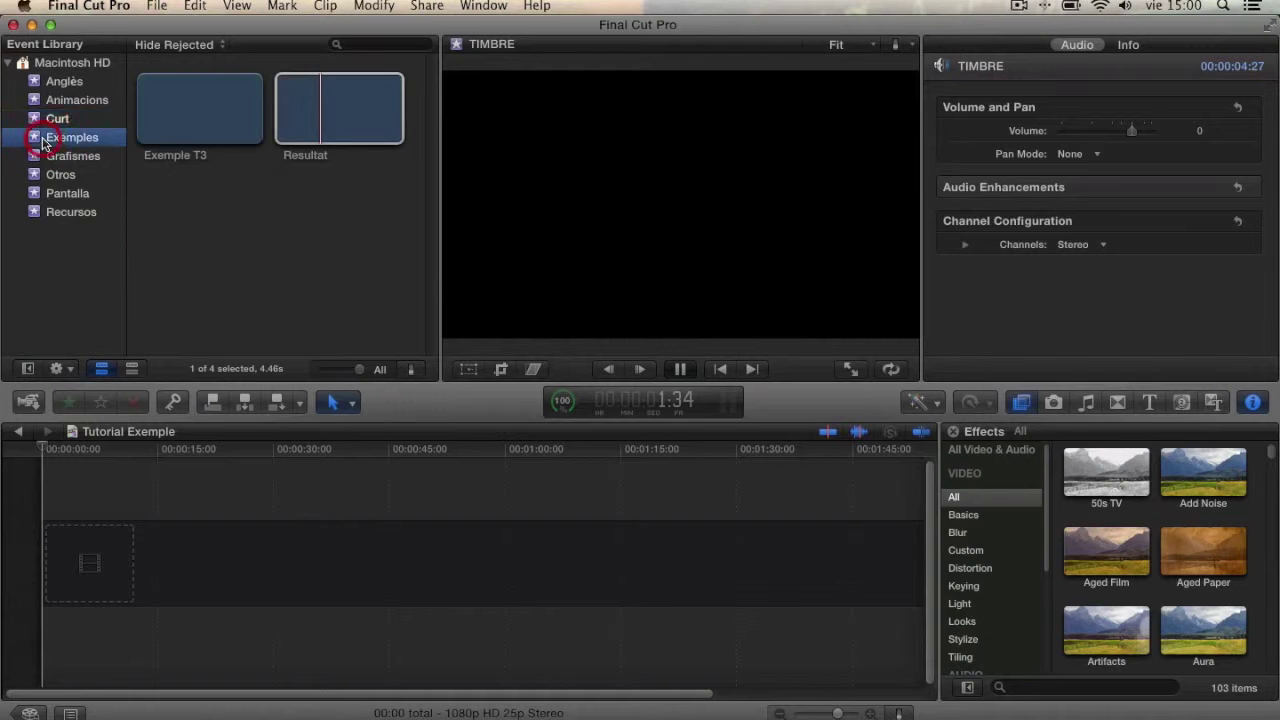
pyautogui.click(58, 162)
pyautogui.click(282, 118)
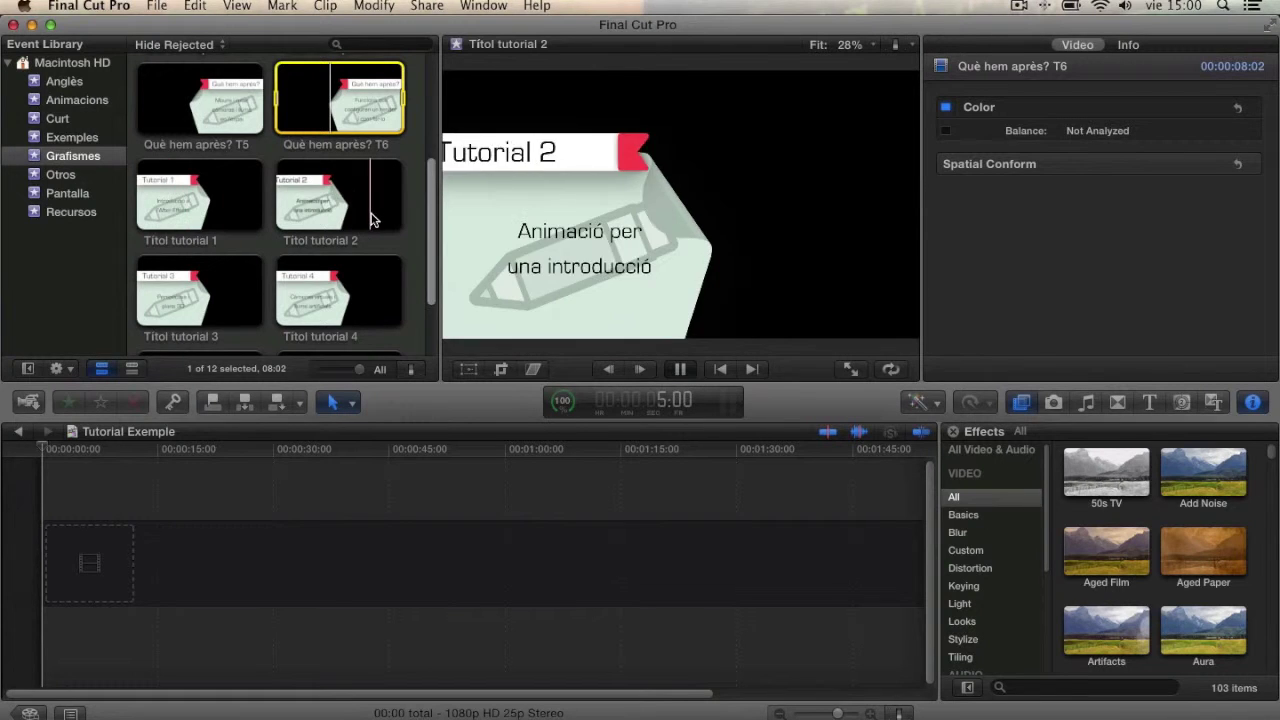
pyautogui.click(74, 178)
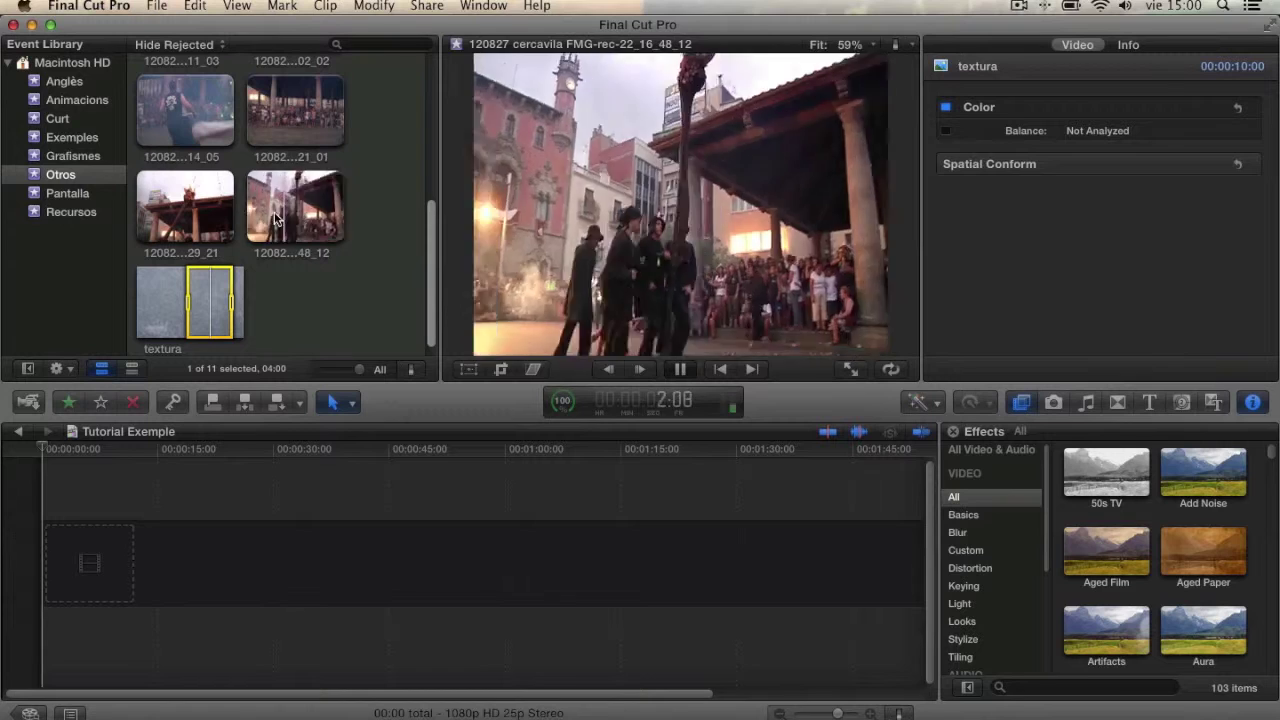
pyautogui.click(70, 196)
pyautogui.click(333, 200)
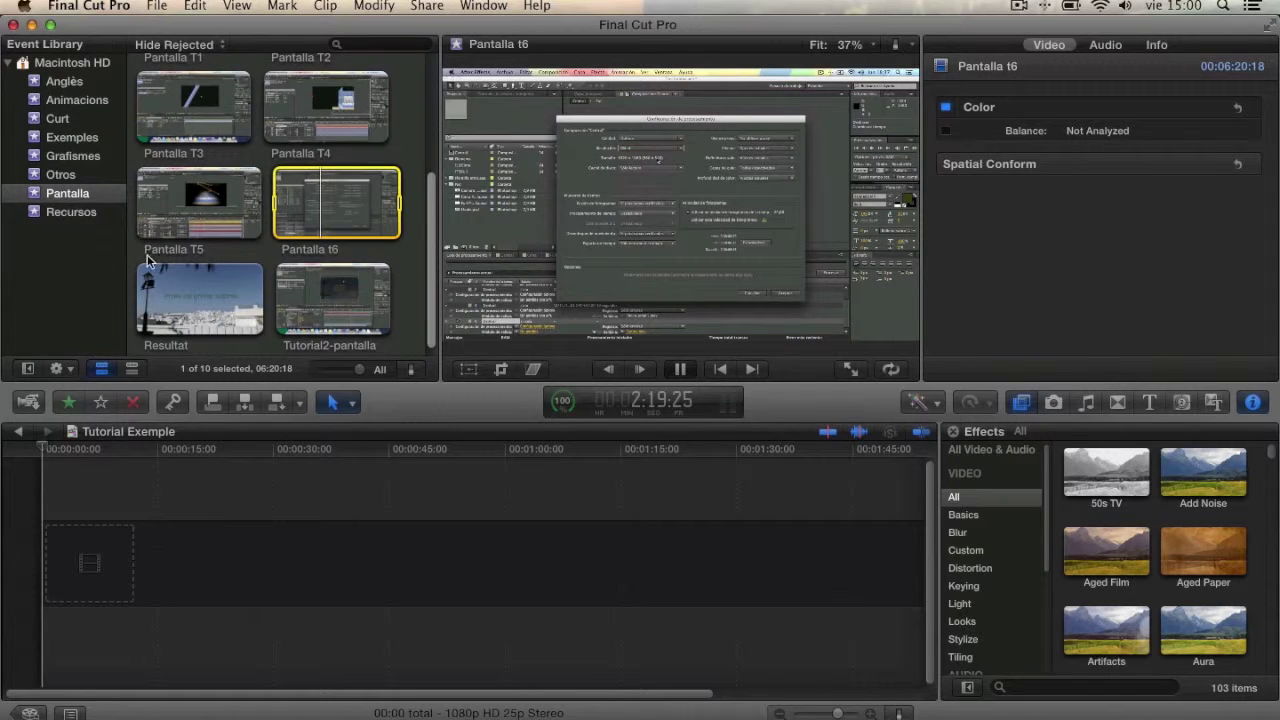
# Create a new event named "Exemple" in the Event Library and select it
pyautogui.rightClick(71, 254)
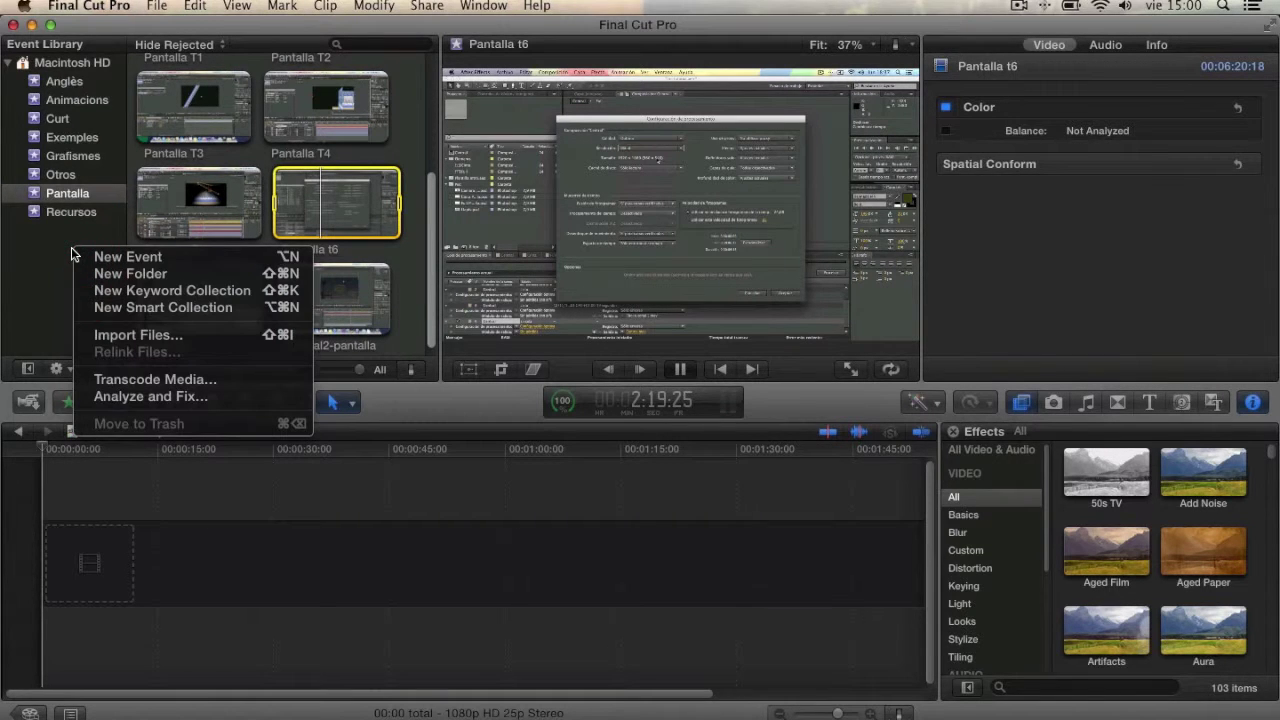
pyautogui.click(100, 257)
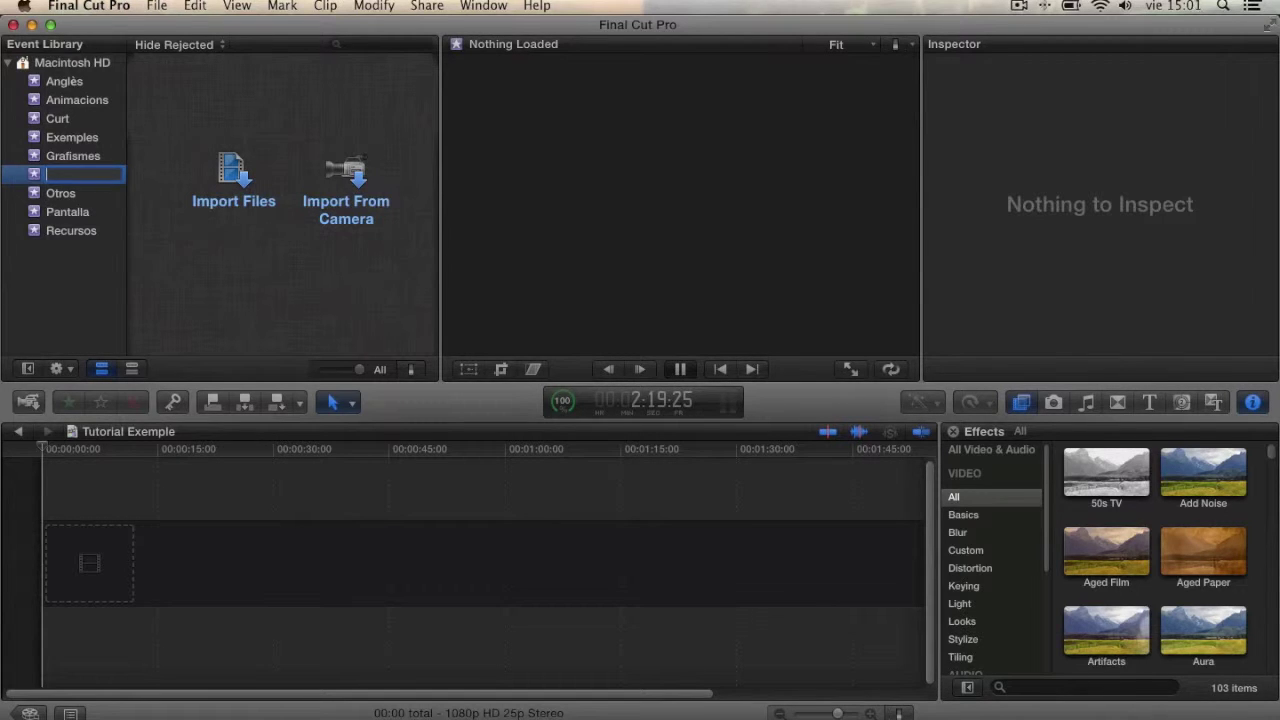
pyautogui.write('Exemple')
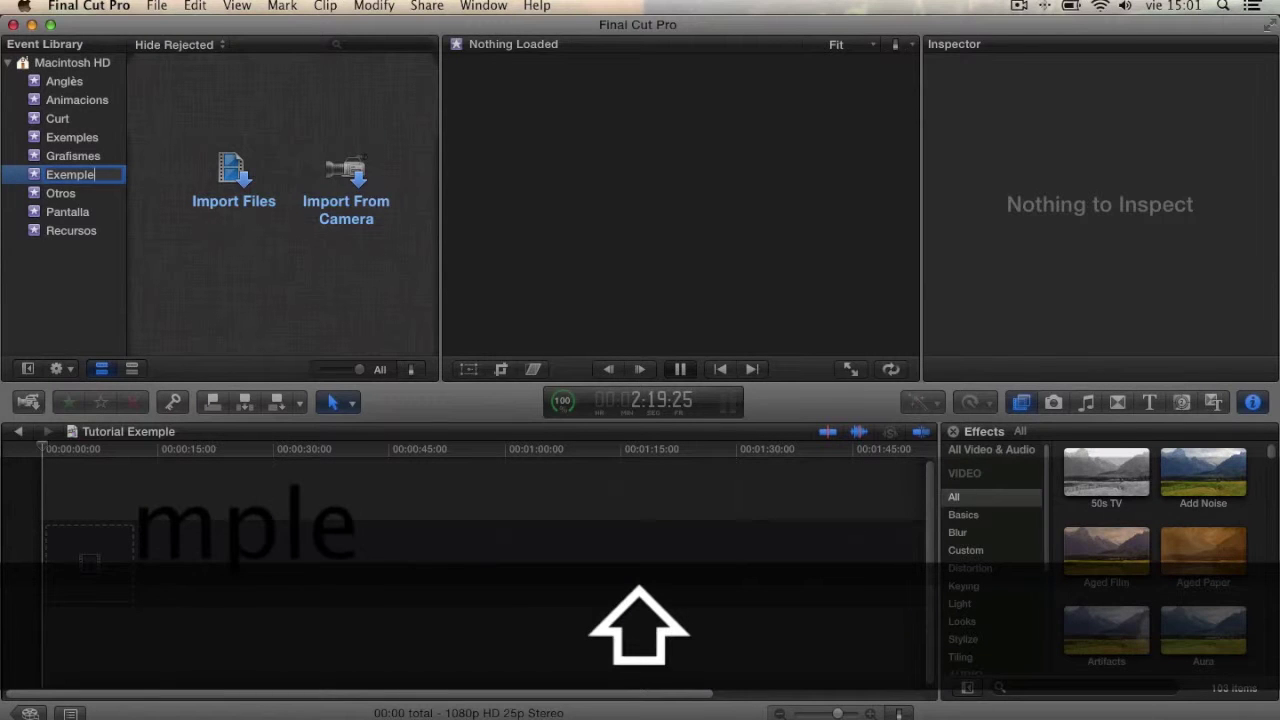
pyautogui.click(177, 262)
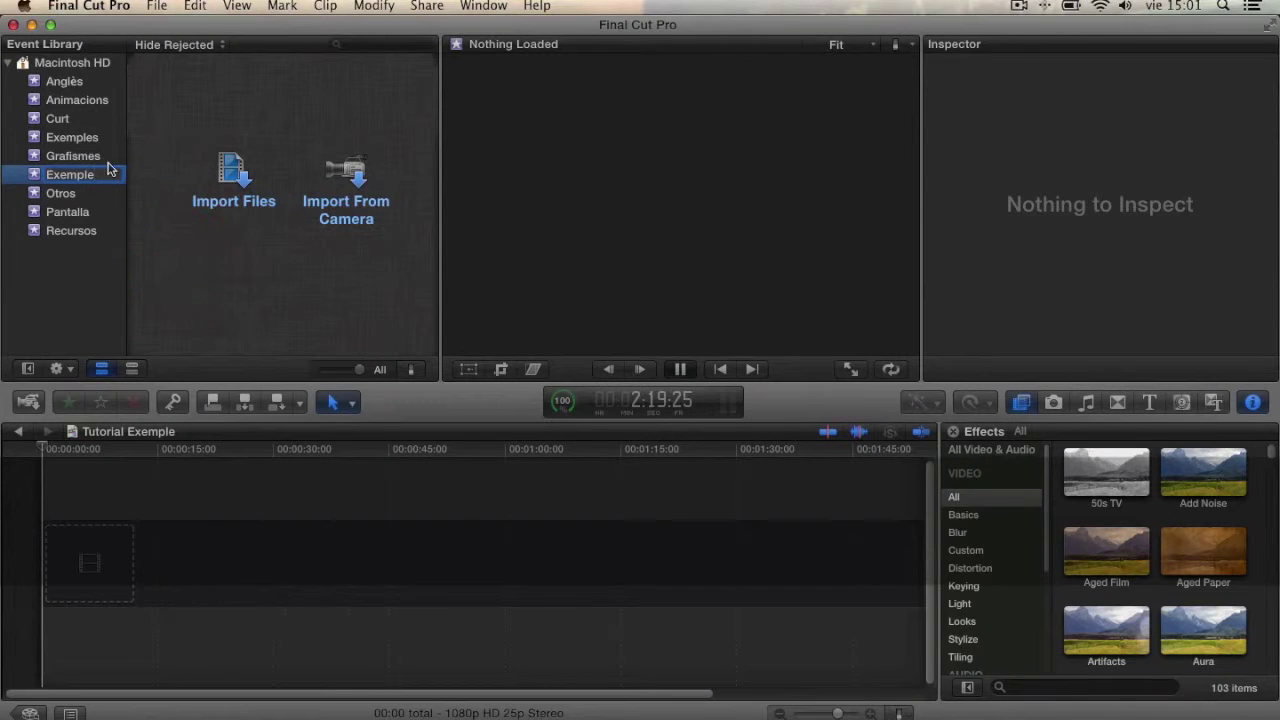
pyautogui.click(22, 270)
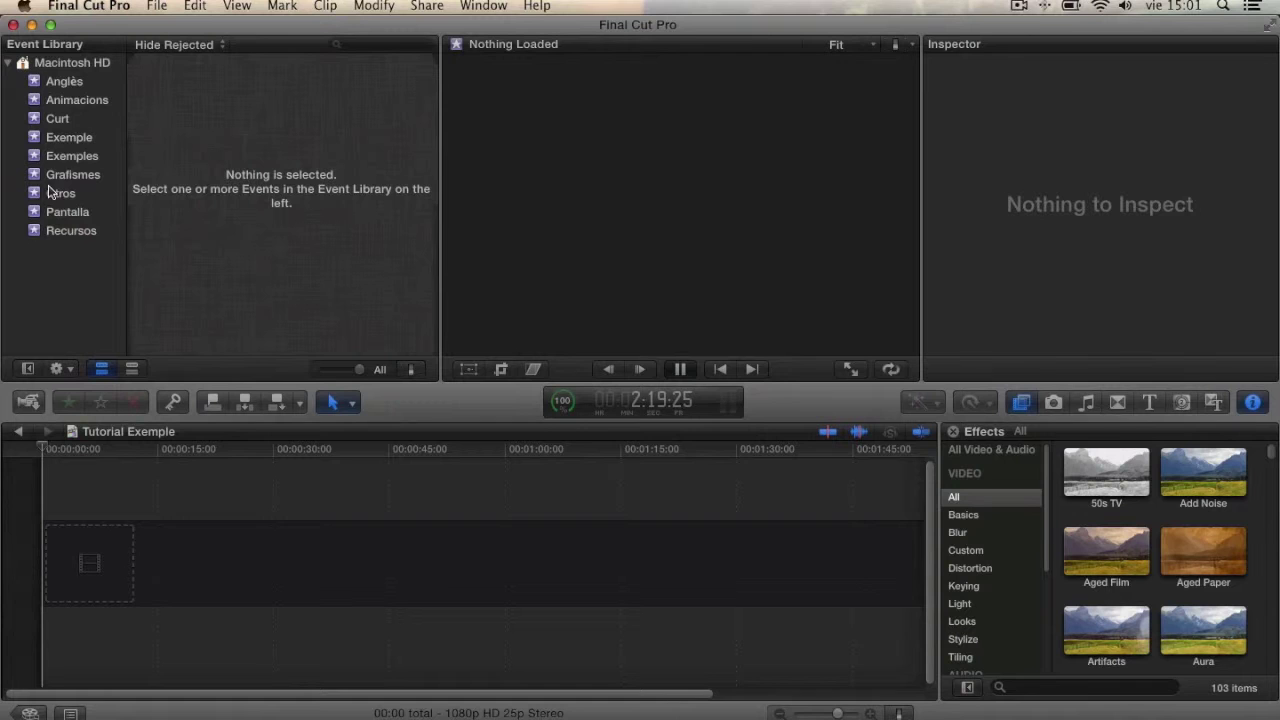
pyautogui.click(68, 140)
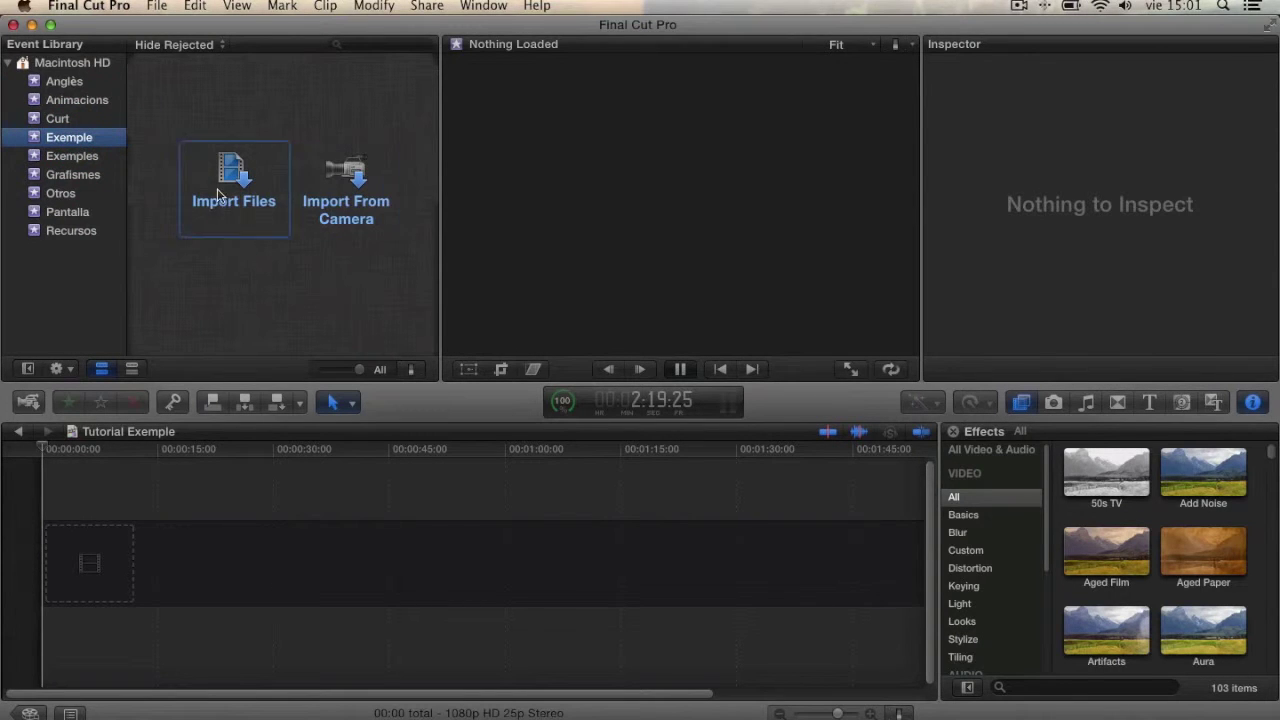
# Look at the camera import window for the Exemple event and close it without importing
pyautogui.click(348, 205)
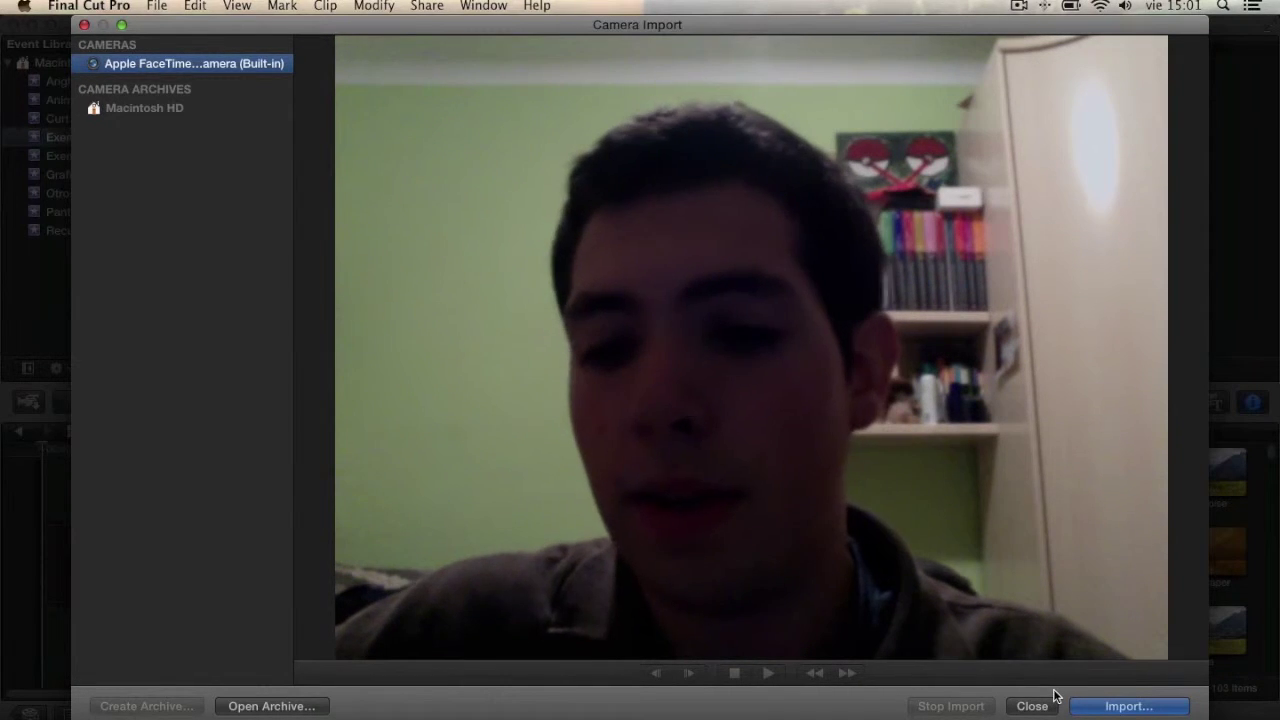
pyautogui.click(1045, 707)
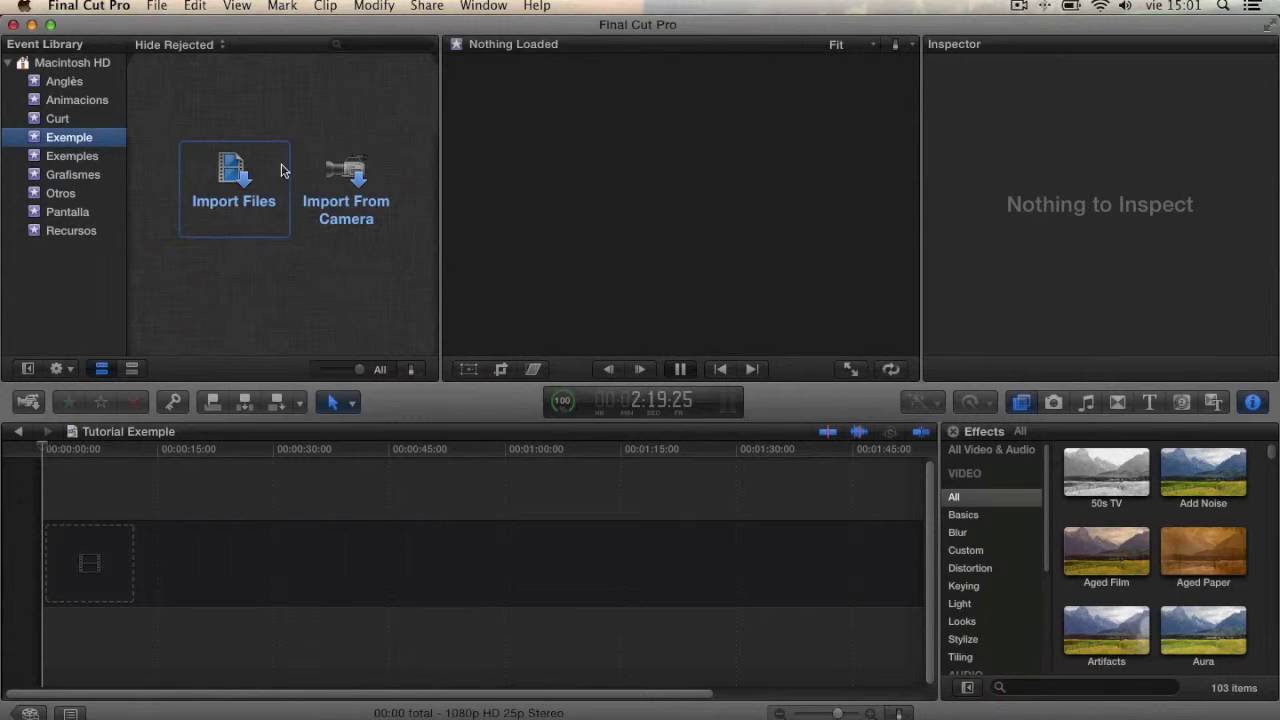
# Import the file New Project.mov from the Escritorio folder into the Exemple event
pyautogui.click(244, 185)
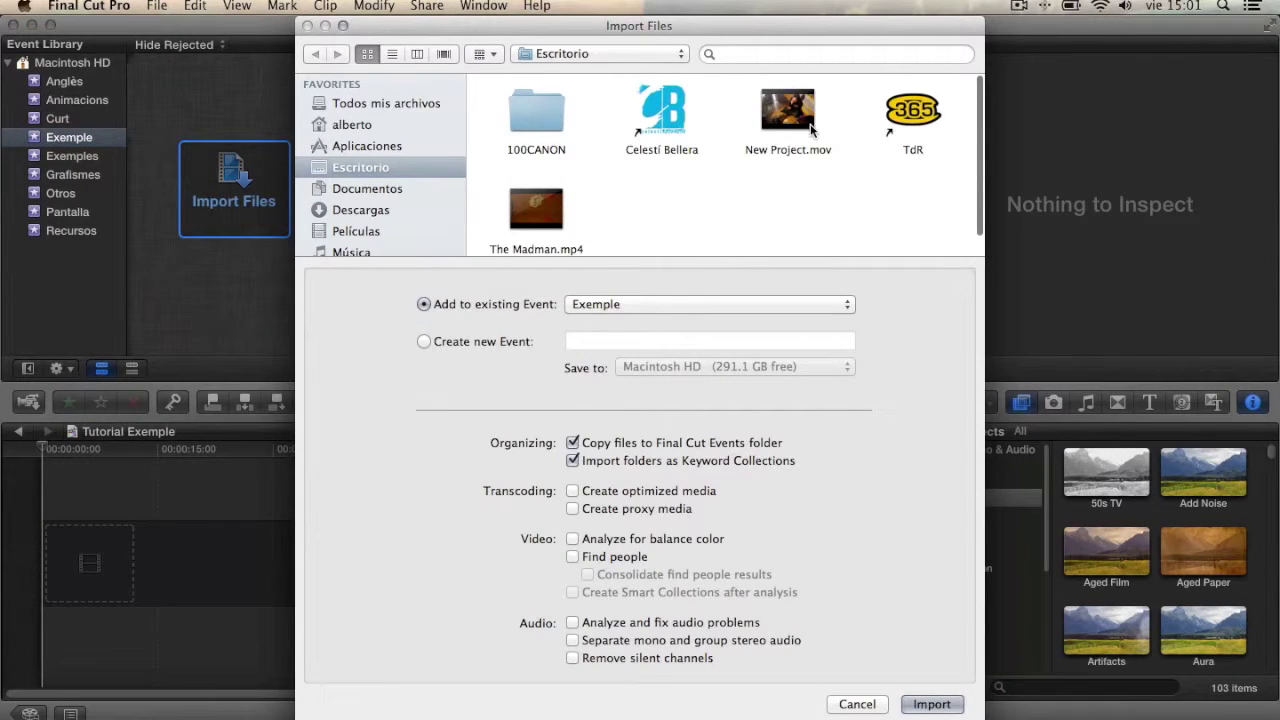
pyautogui.click(800, 115)
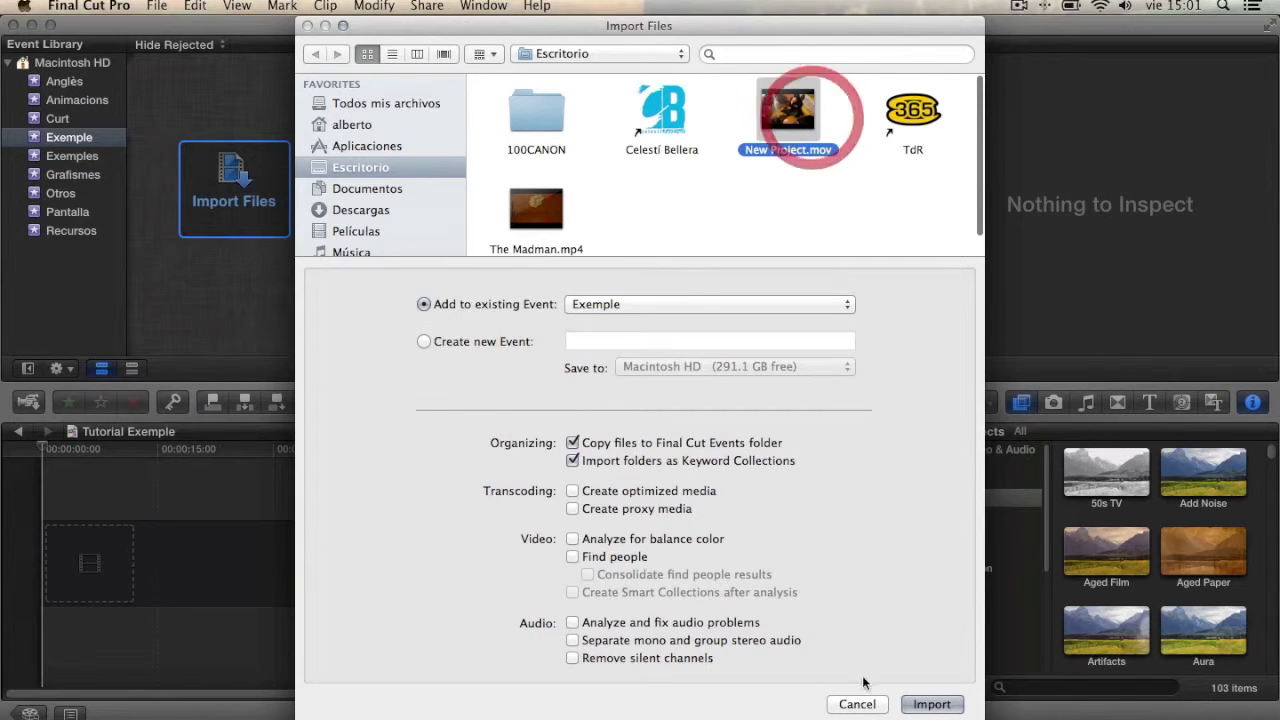
pyautogui.click(928, 705)
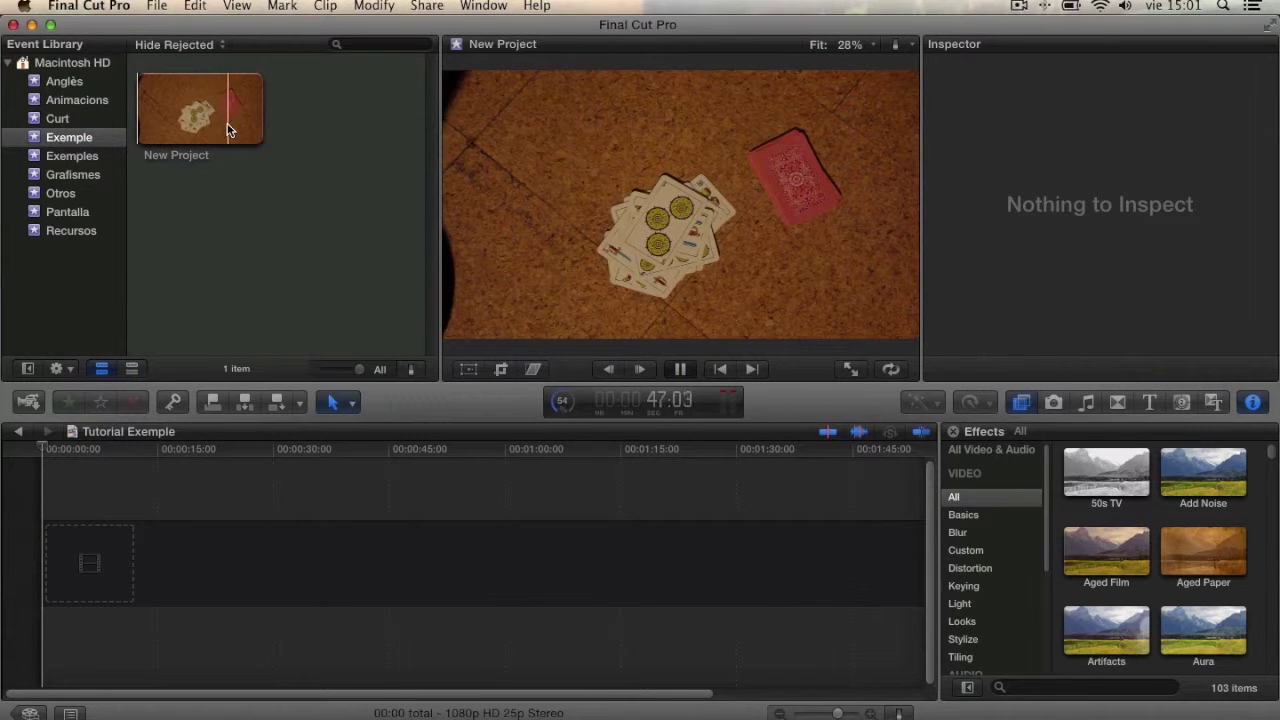
pyautogui.rightClick(381, 137)
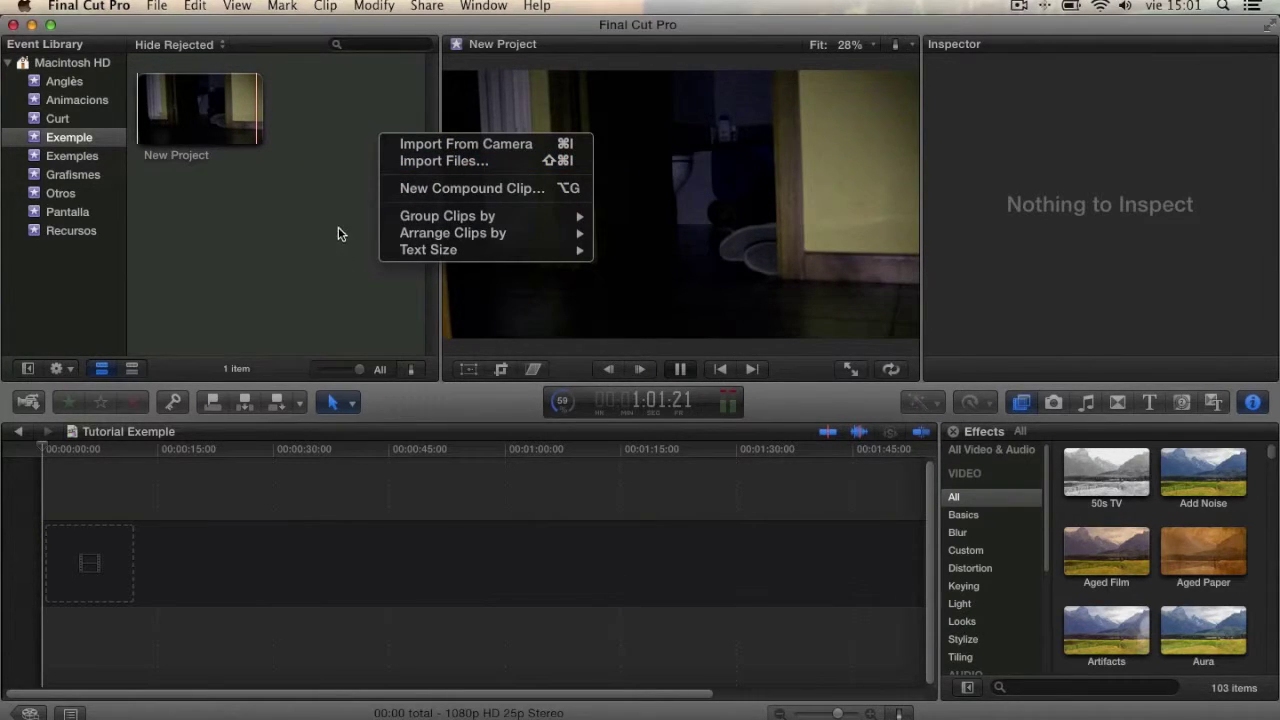
pyautogui.click(337, 231)
# Add the whole New Project clip from the Exemple event to the start of the Tutorial Exemple timeline
pyautogui.click(251, 506)
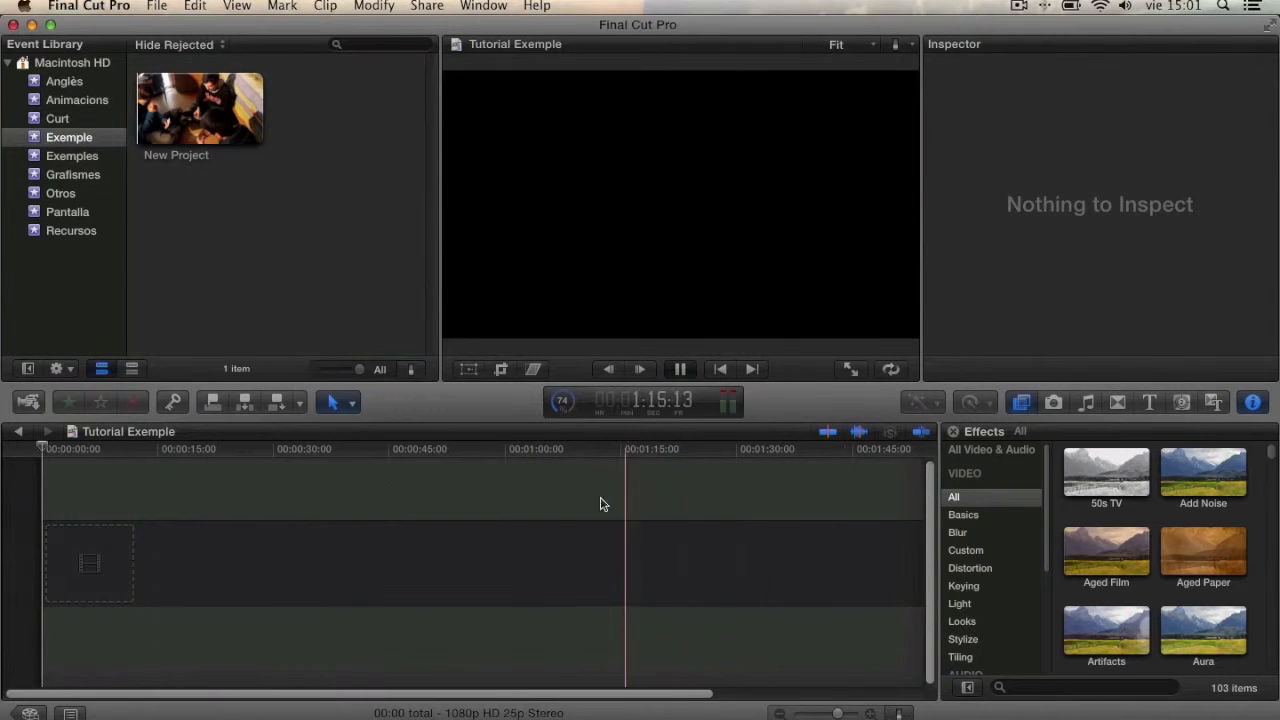
pyautogui.moveTo(200, 110); pyautogui.dragTo(160, 576)
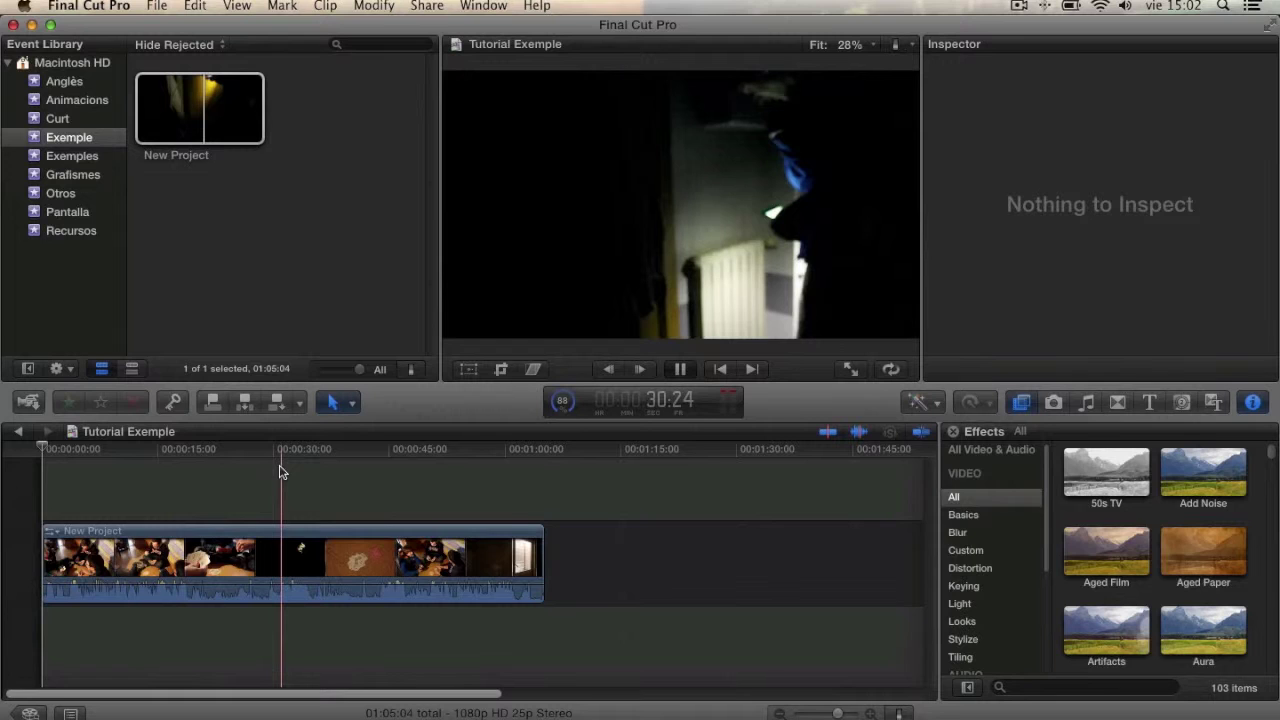
# Try the Blade tool on the New Project clip in the timeline at about 30 seconds and return to the Select tool
pyautogui.press('b')
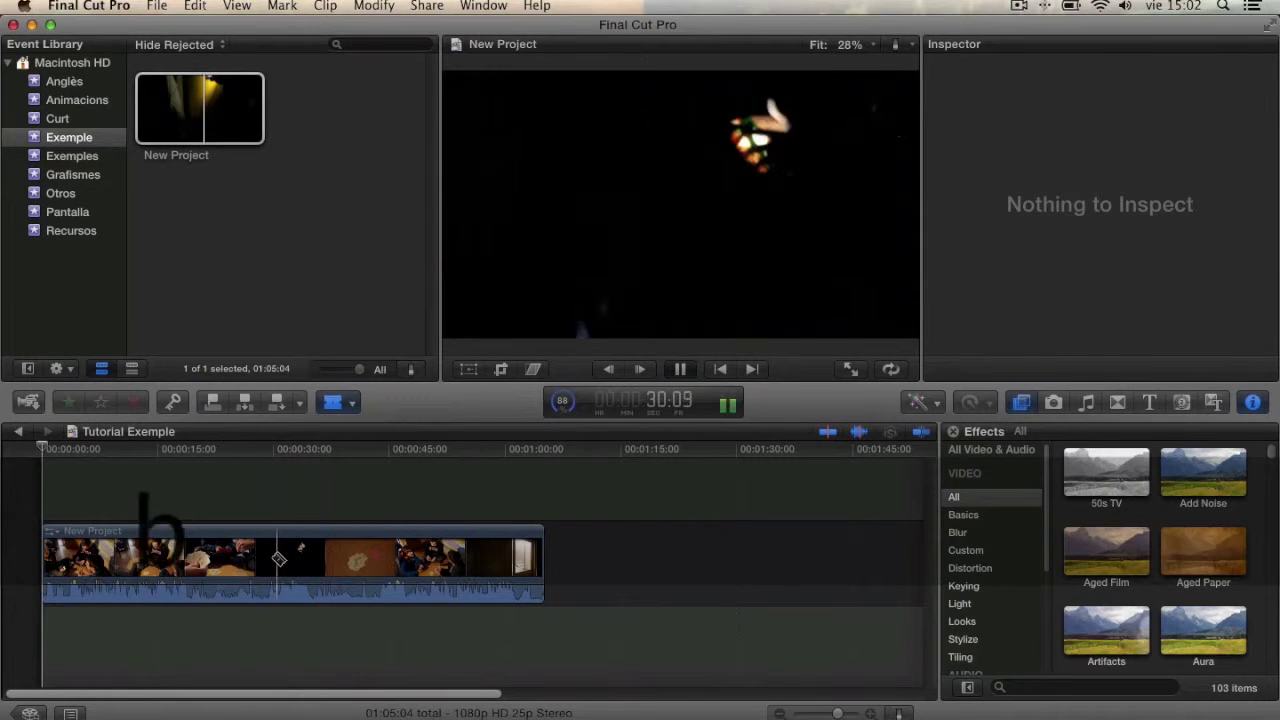
pyautogui.click(282, 558)
pyautogui.press('a')
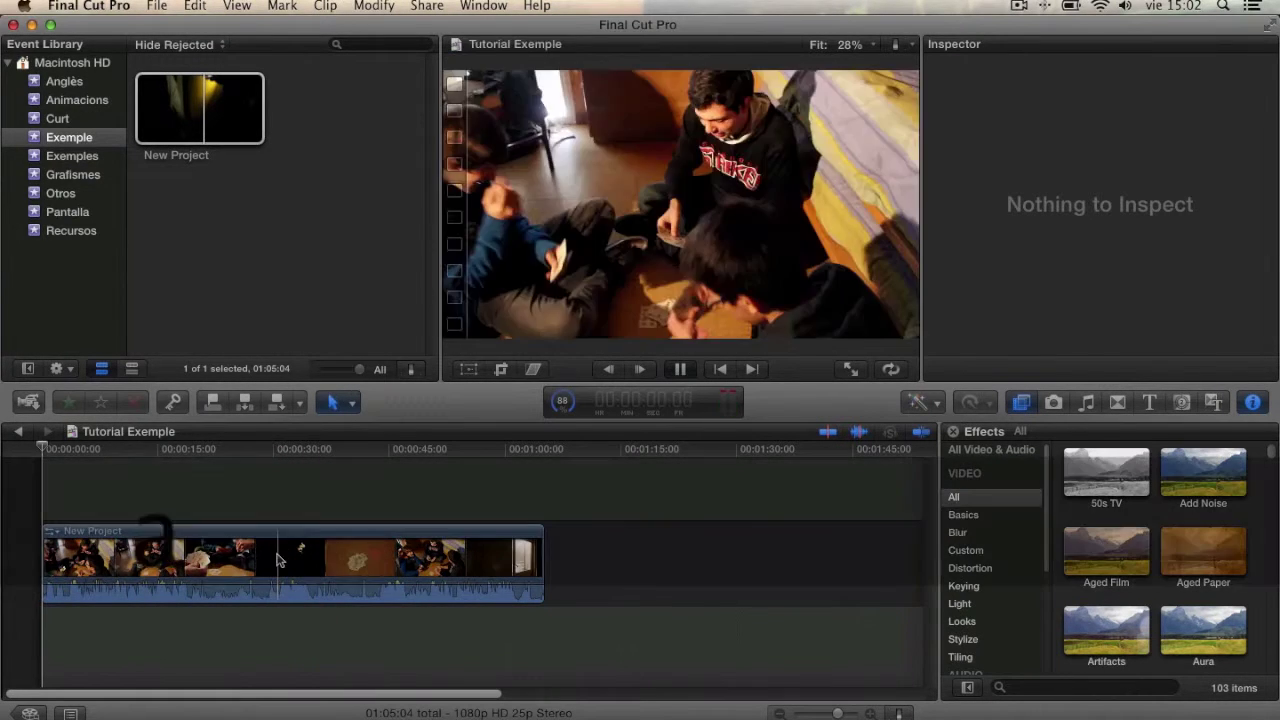
# Cut the New Project clip in the timeline into four pieces at about 12, 29 and 49 seconds, returning to the Select tool
pyautogui.click(319, 550)
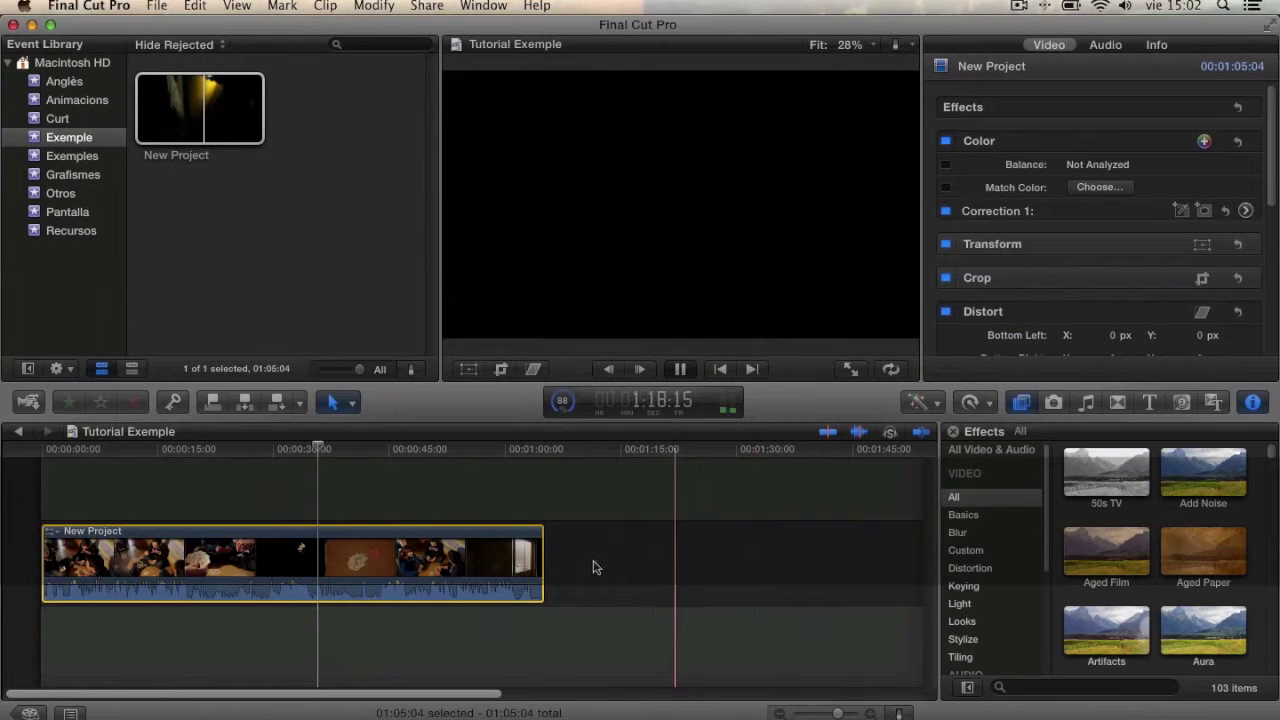
pyautogui.press('b')
pyautogui.click(422, 558)
pyautogui.click(264, 550)
pyautogui.click(134, 550)
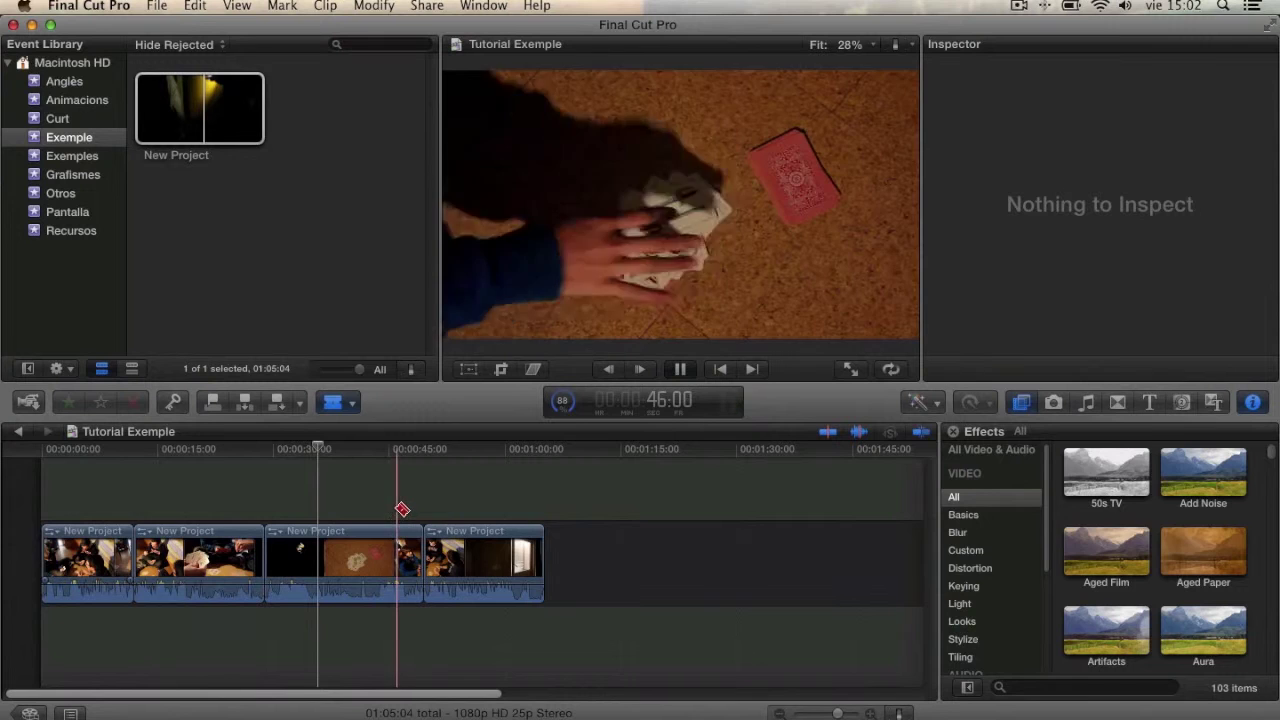
pyautogui.press('a')
pyautogui.click(337, 402)
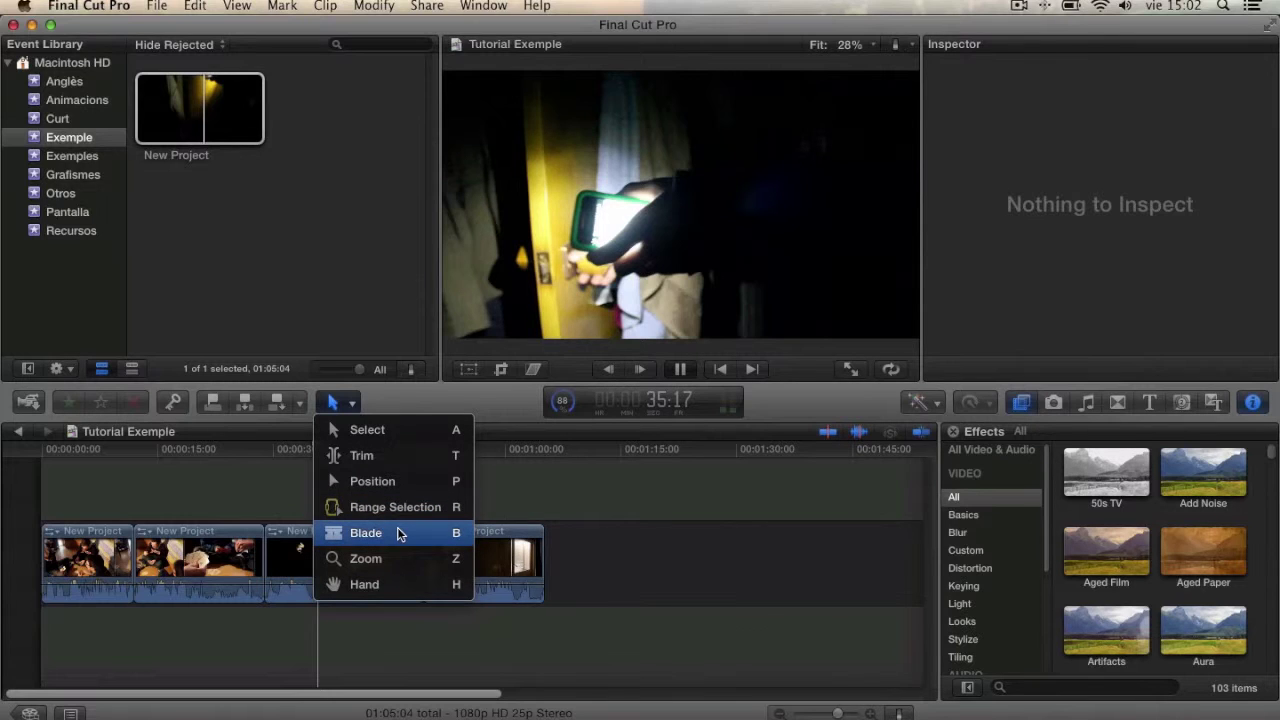
pyautogui.click(592, 551)
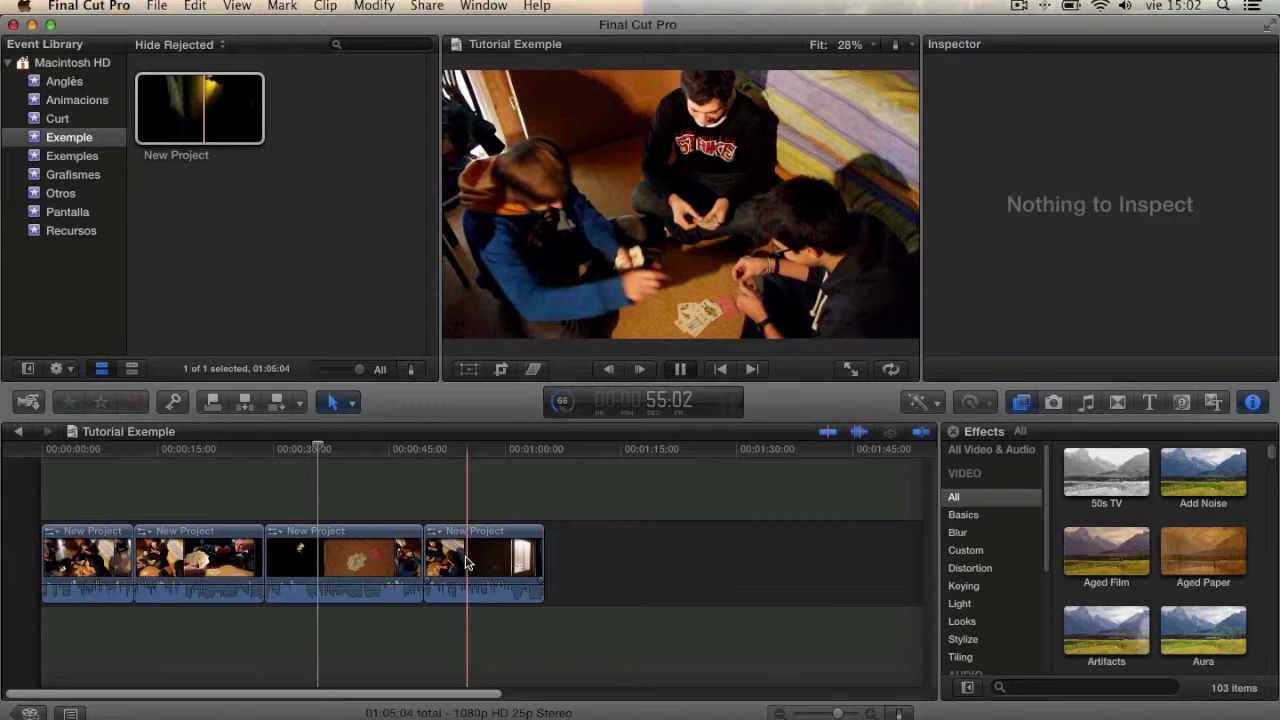
# Move the last New Project piece above the primary storyline at about 38 seconds and the second piece below it at about 15 seconds
pyautogui.hscroll(3, 450, 558)
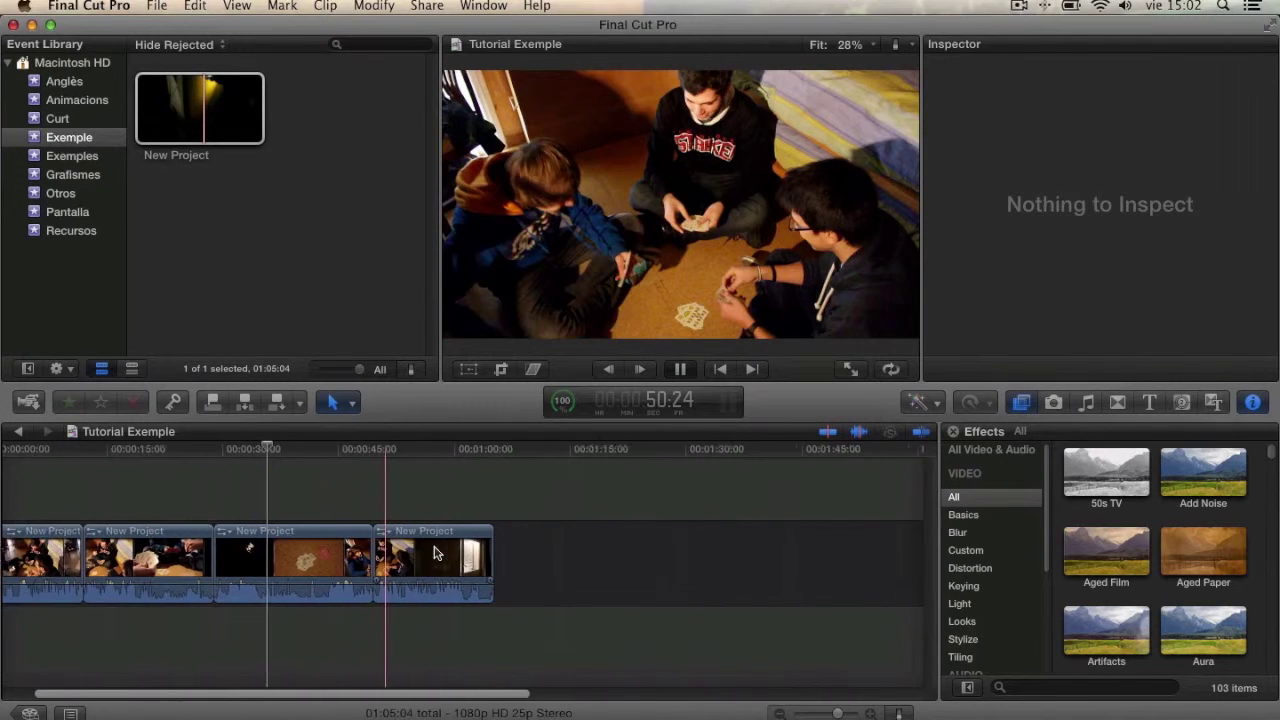
pyautogui.hscroll(-3, 436, 553)
pyautogui.moveTo(478, 552); pyautogui.dragTo(455, 472)
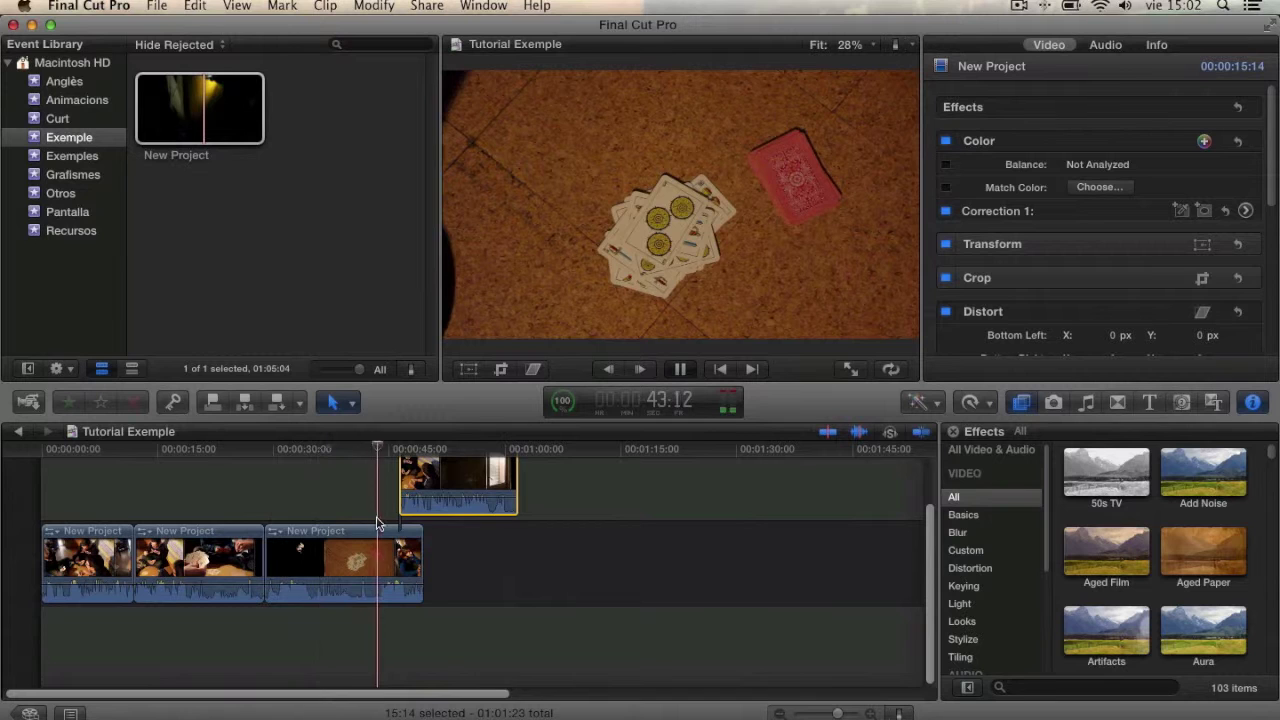
pyautogui.press('space')
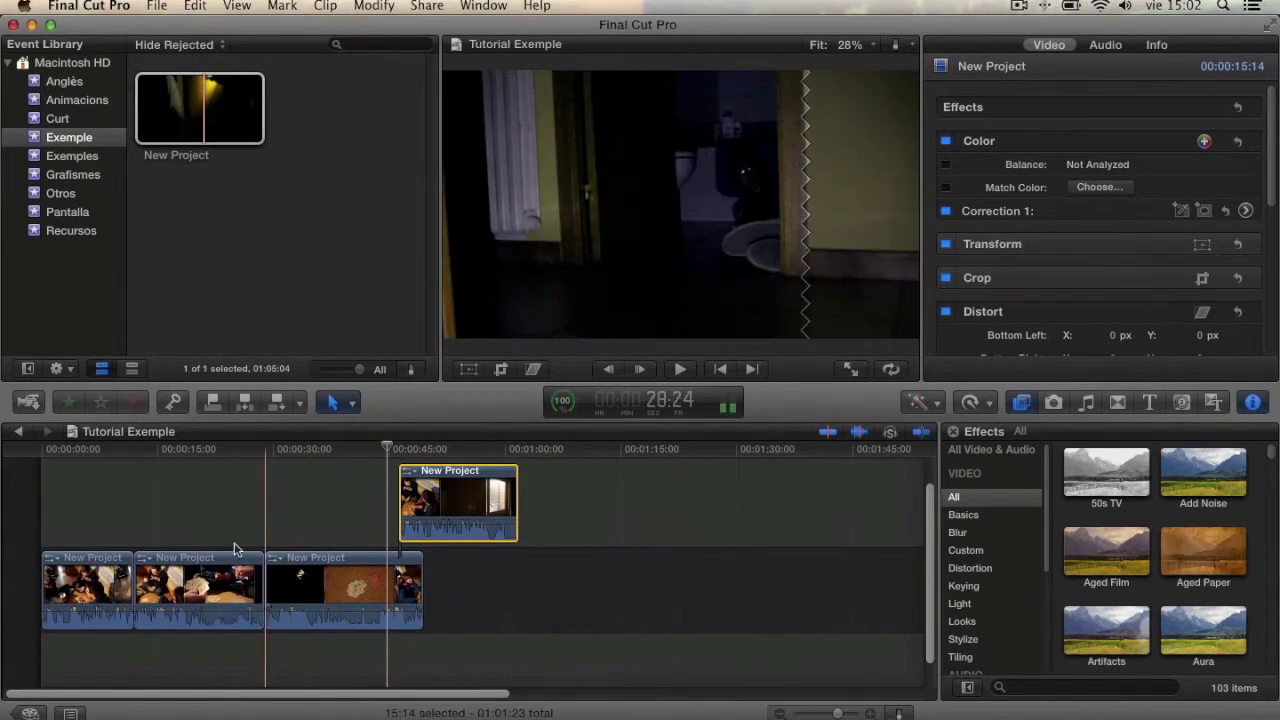
pyautogui.click(483, 490)
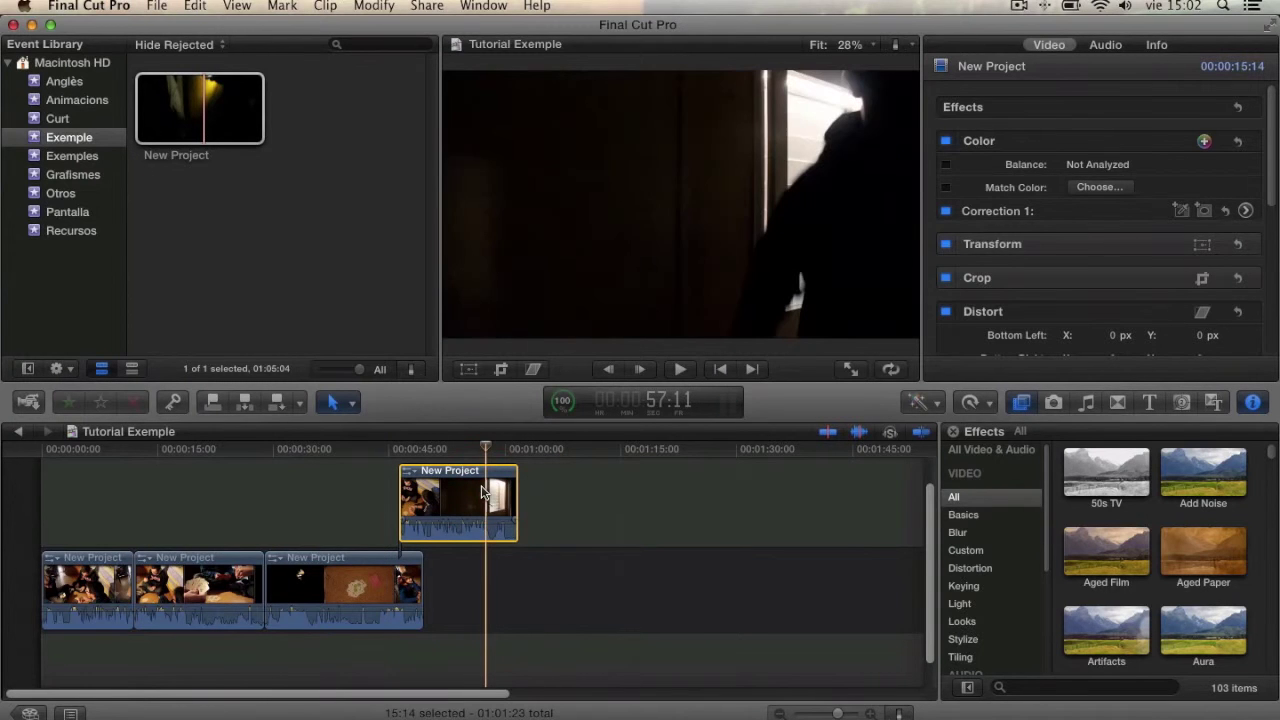
pyautogui.moveTo(483, 490); pyautogui.dragTo(416, 495)
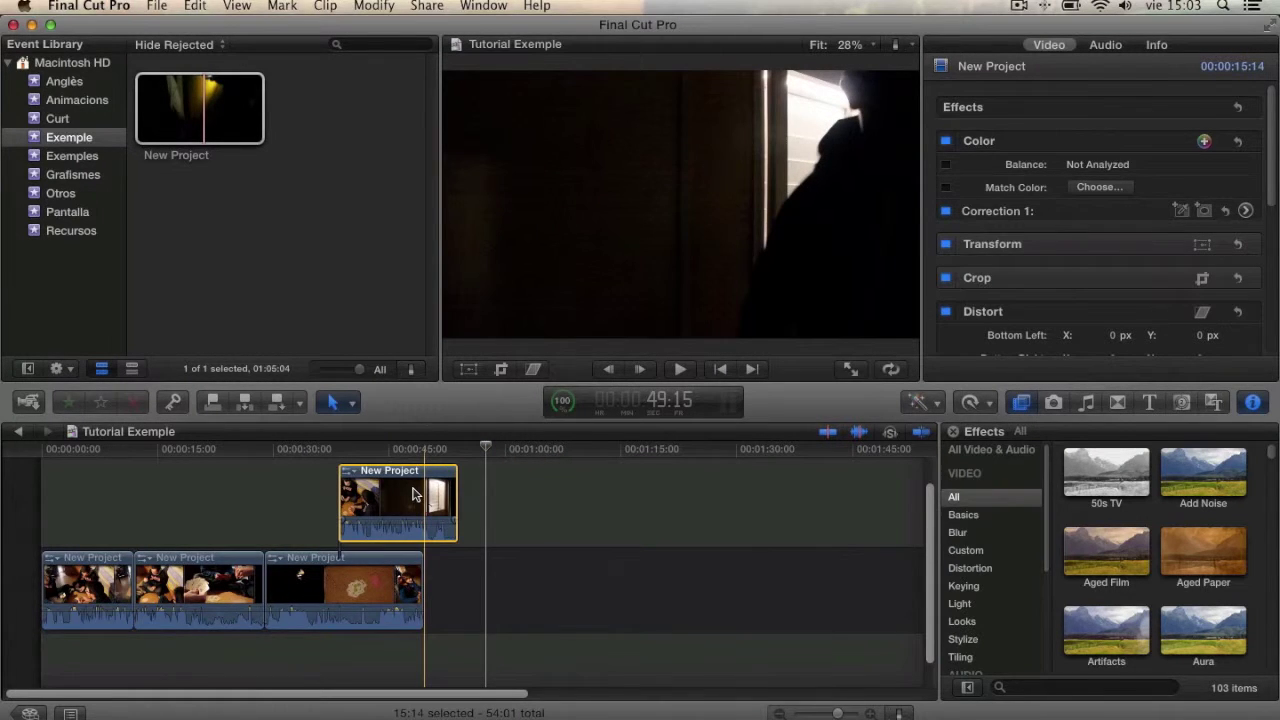
pyautogui.moveTo(216, 597); pyautogui.dragTo(226, 652)
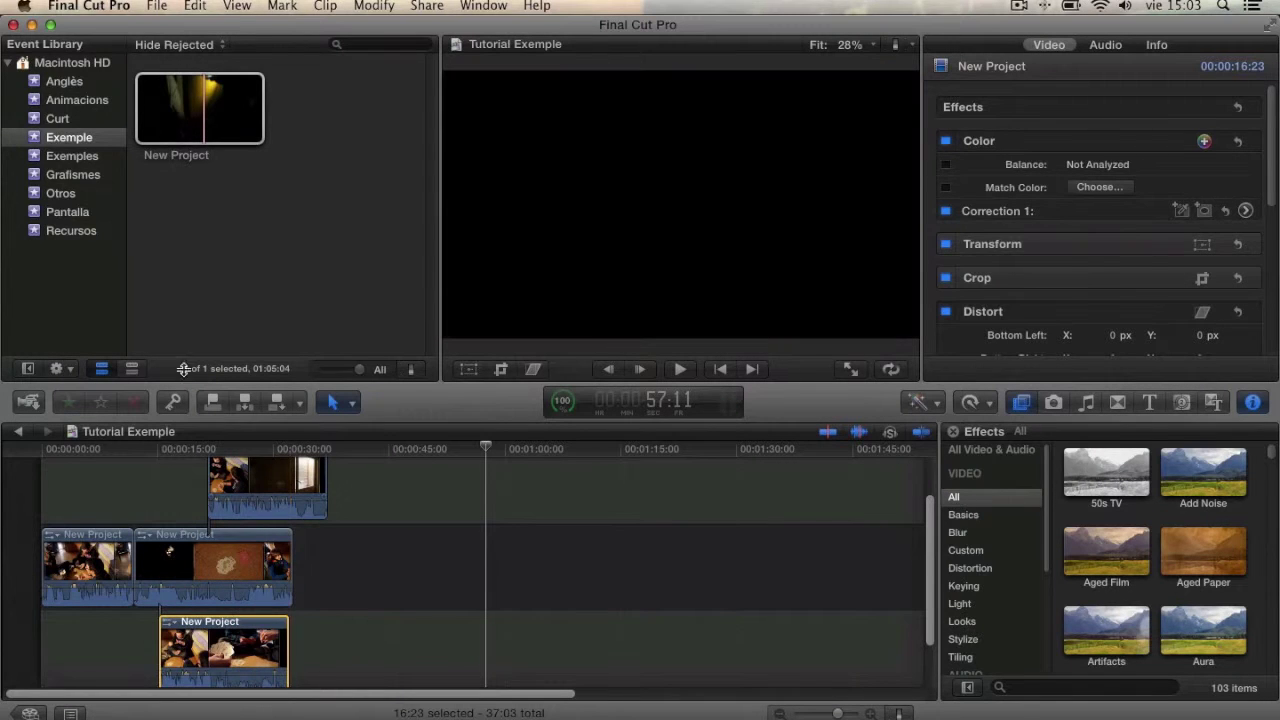
# Connect the Introducció plus clip from the Animacions event above the primary storyline at the start of the timeline
pyautogui.click(83, 108)
pyautogui.click(197, 112)
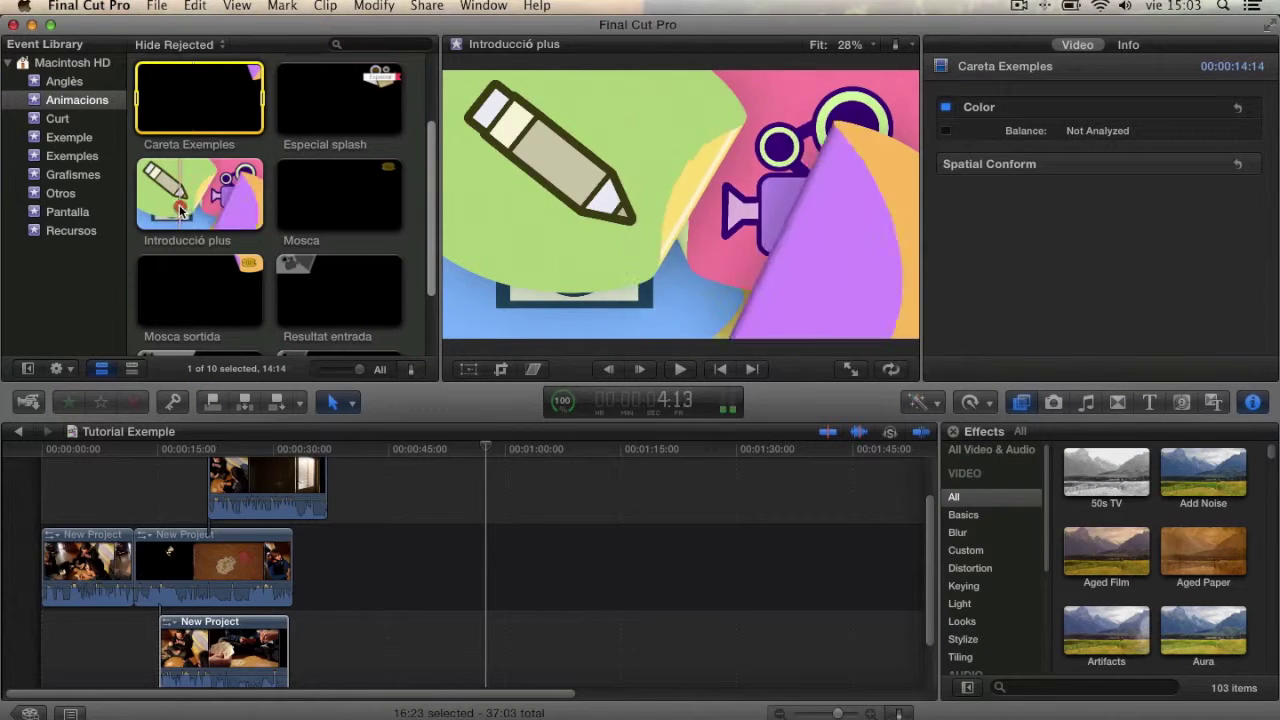
pyautogui.click(227, 197)
pyautogui.moveTo(227, 197); pyautogui.dragTo(48, 530)
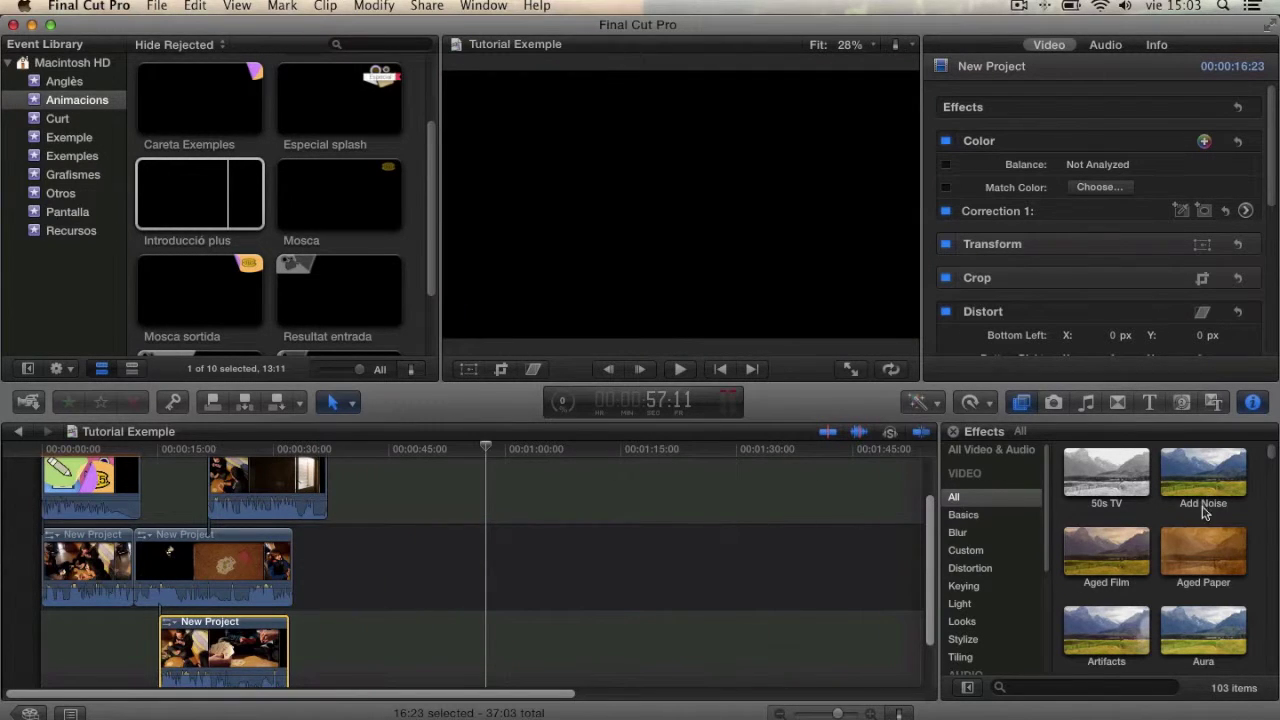
# Apply the Aged Paper effect to the New Project clip above the primary storyline
pyautogui.click(1201, 560)
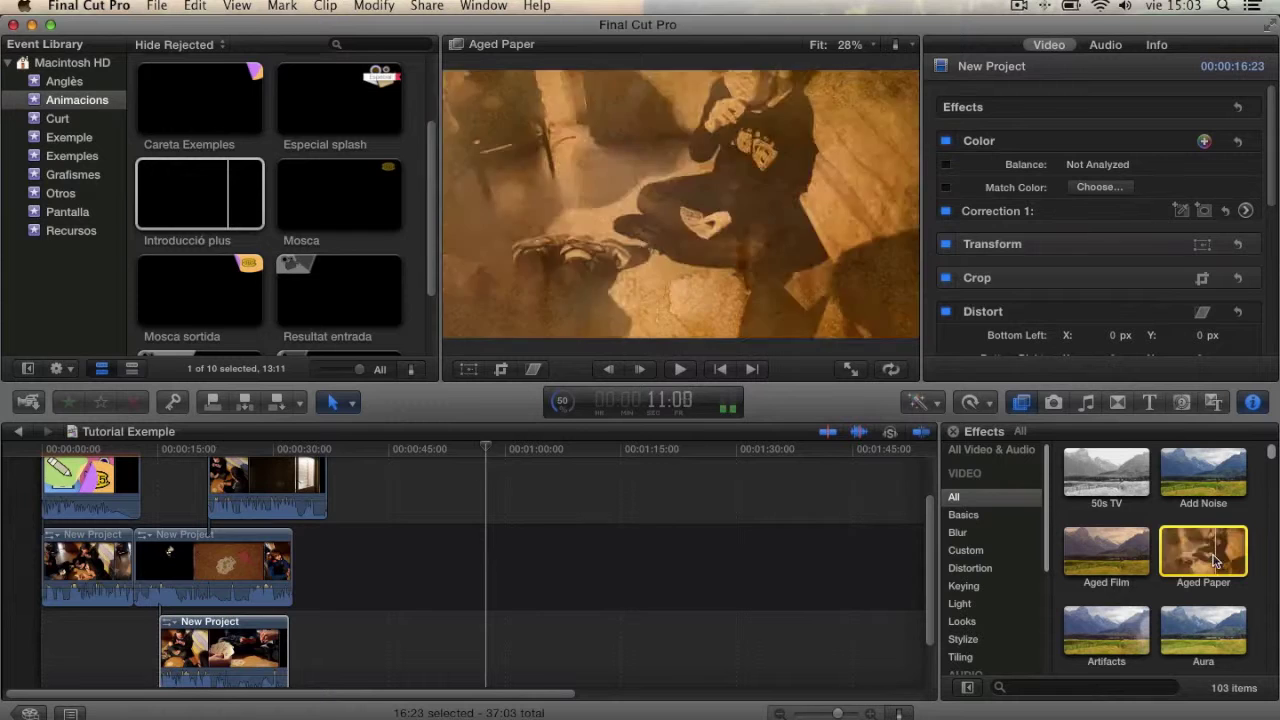
pyautogui.moveTo(1205, 565); pyautogui.dragTo(248, 600)
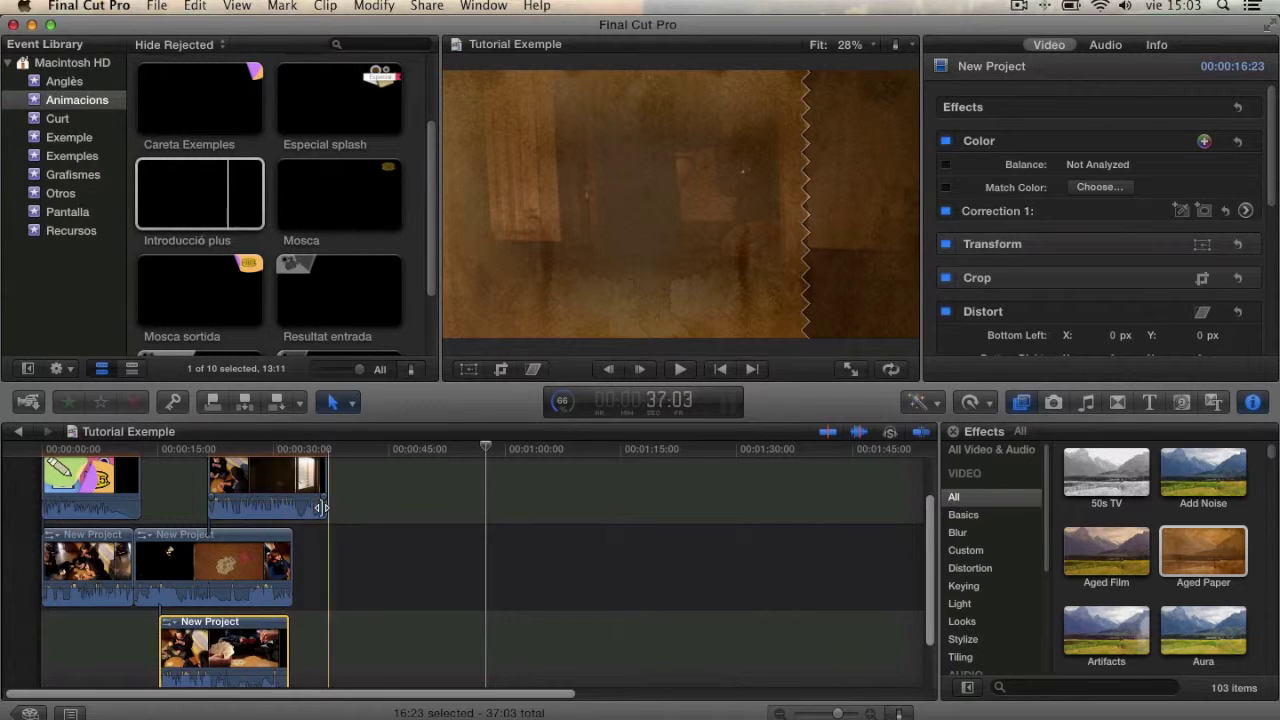
# Append the Blobs generator to the end of the primary storyline and connect an Assembler title above it at about 47 seconds
pyautogui.click(1184, 403)
pyautogui.moveTo(1113, 492); pyautogui.dragTo(322, 556)
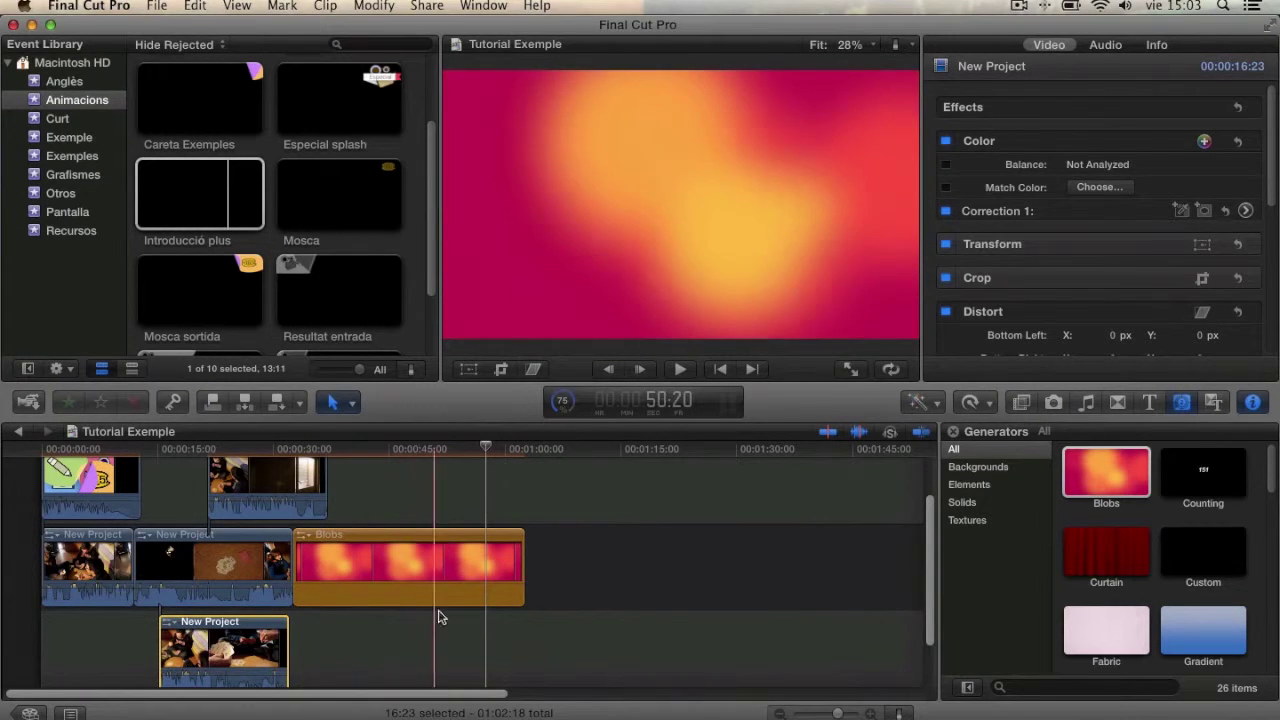
pyautogui.click(1149, 402)
pyautogui.click(1089, 480)
pyautogui.moveTo(1089, 480); pyautogui.dragTo(445, 510)
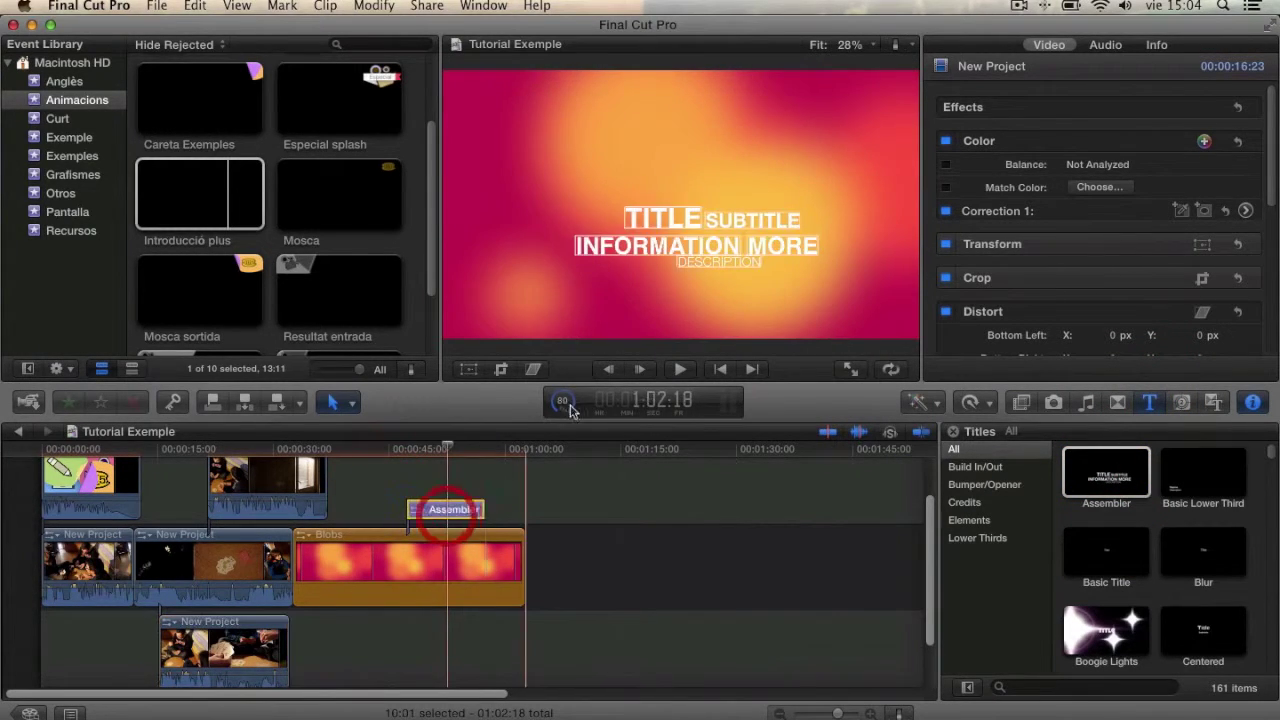
# Replace the TITLE text of the Assembler title with "exemple" in the viewer
pyautogui.click(672, 218)
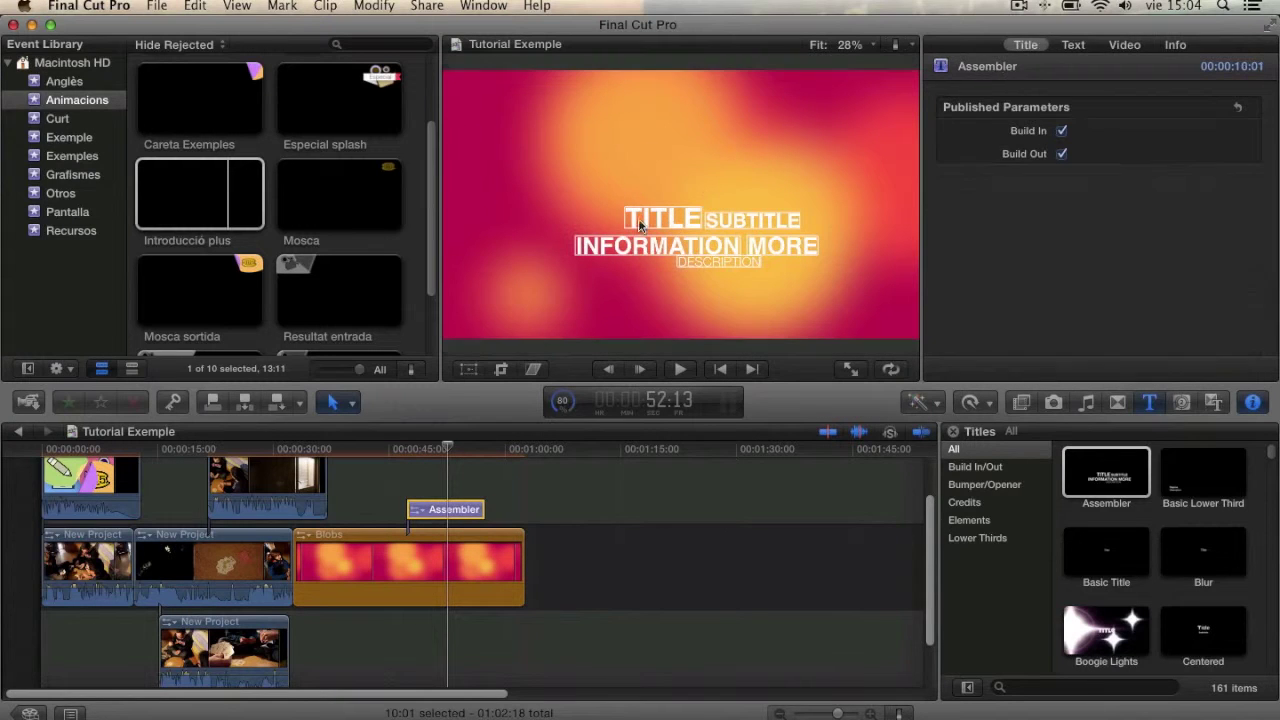
pyautogui.doubleClick(638, 218)
pyautogui.click(643, 218)
pyautogui.write('Exem')
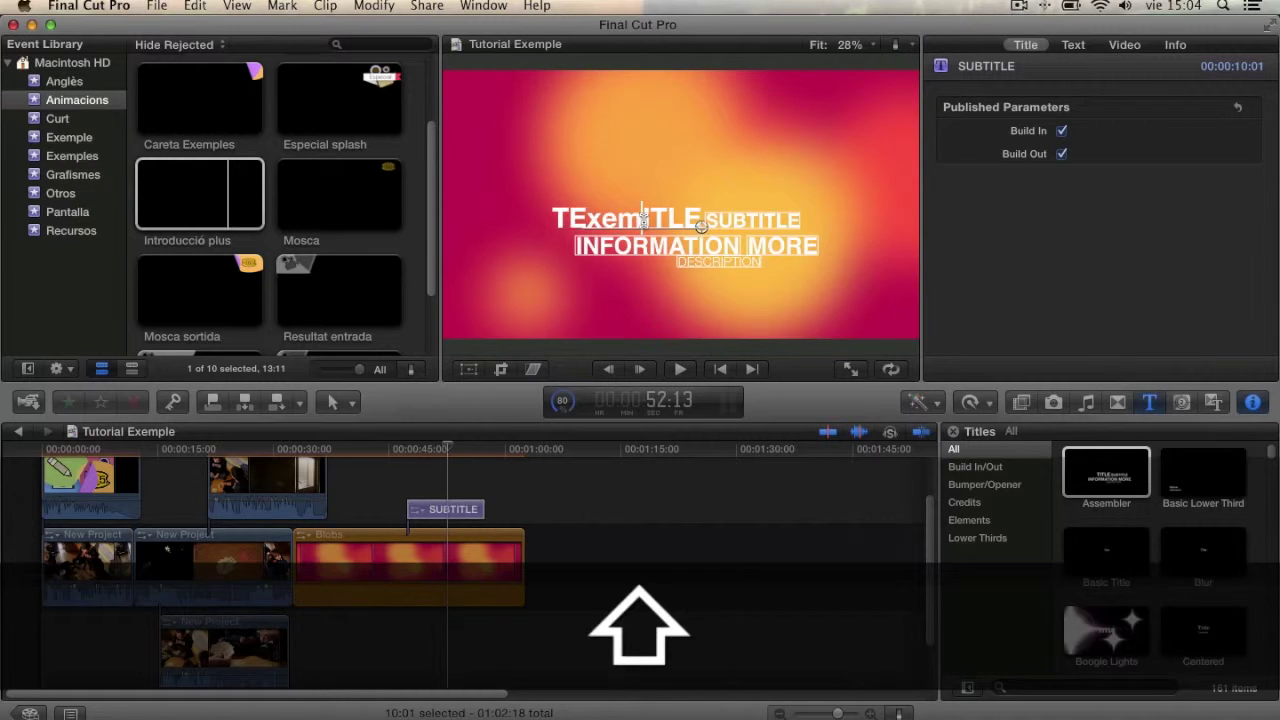
pyautogui.press('BackSpace')
pyautogui.press('BackSpace')
pyautogui.press('BackSpace')
pyautogui.press('BackSpace')
pyautogui.press('BackSpace')
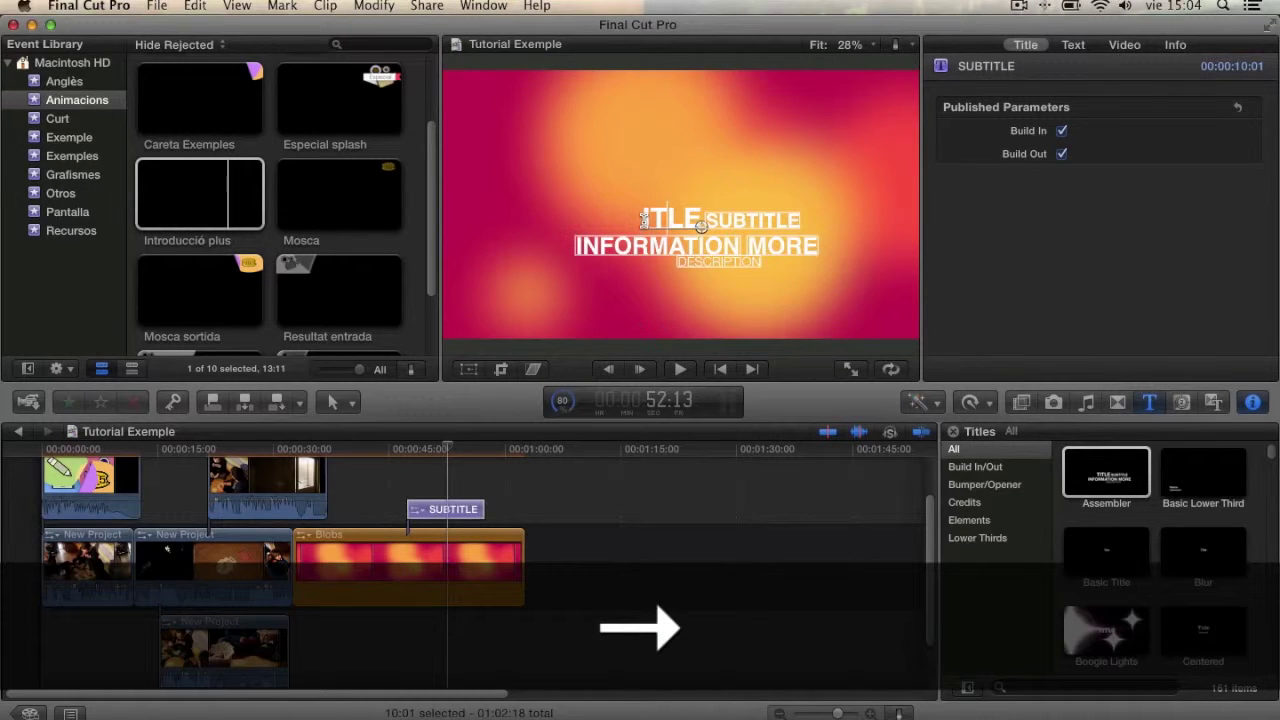
pyautogui.write('exemple')
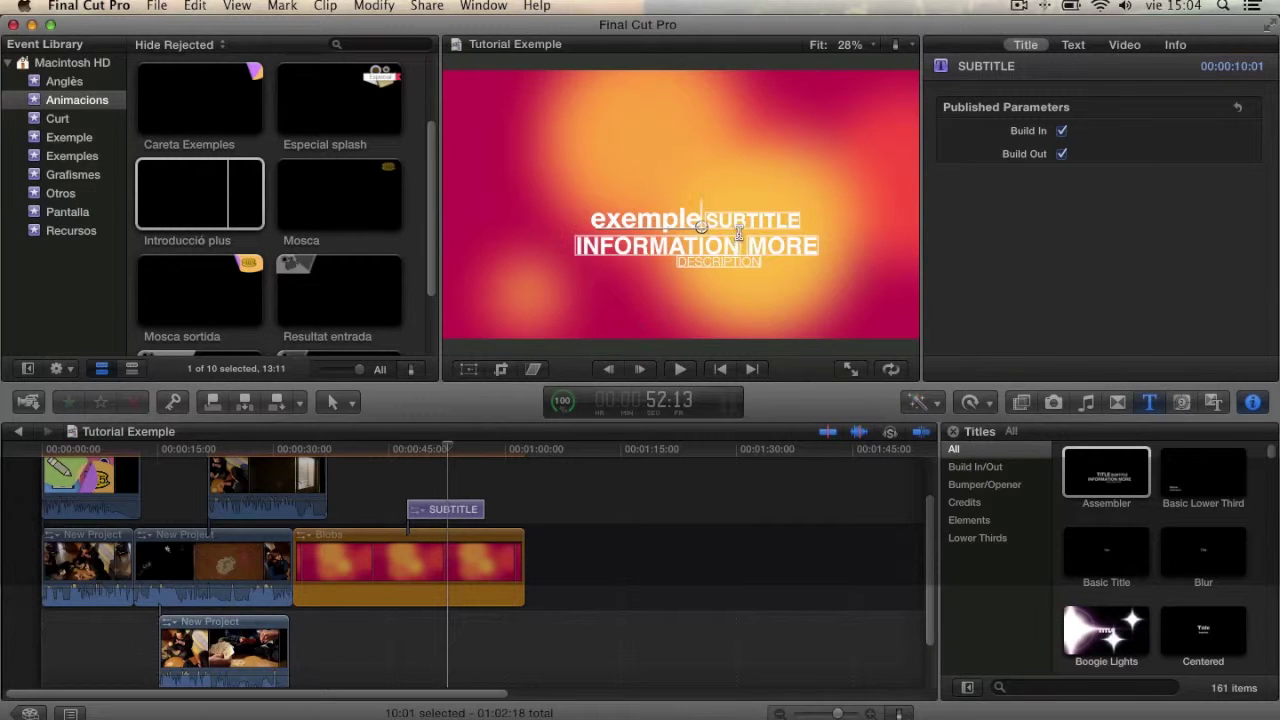
pyautogui.click(722, 216)
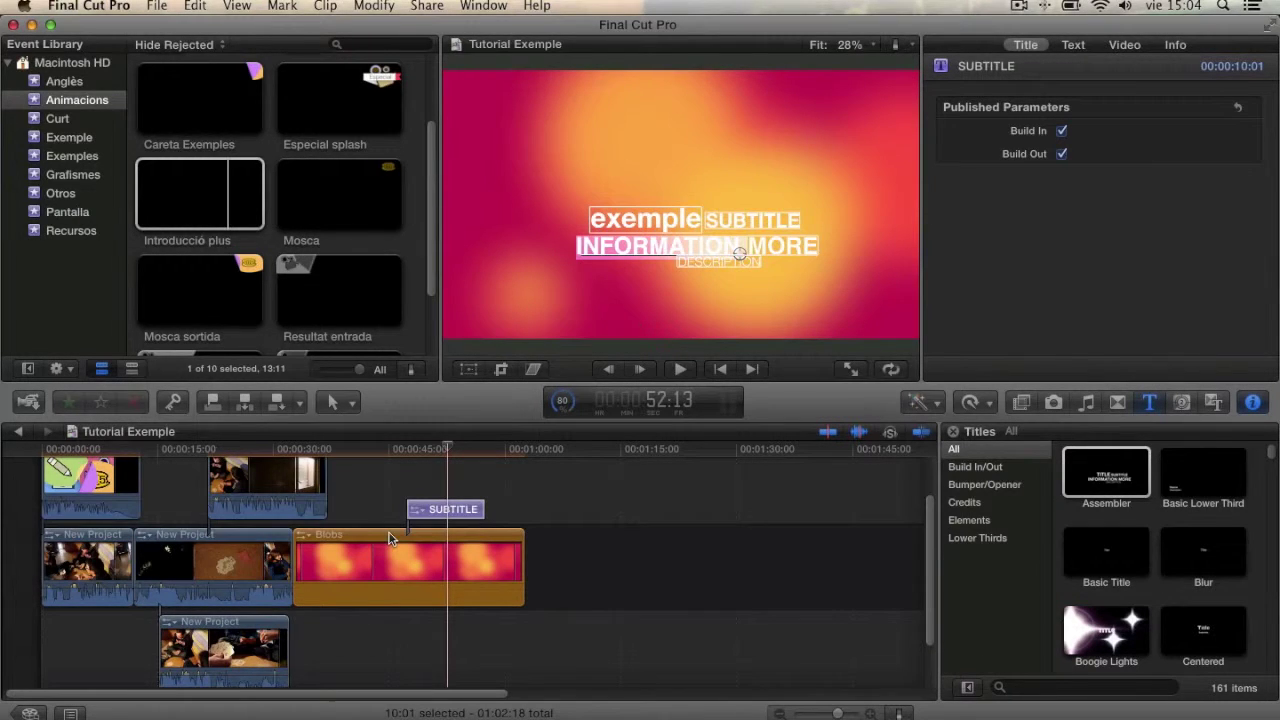
# Create a storyline from the New Project clip above the primary storyline and select the new storyline
pyautogui.scroll(3, 367, 527)
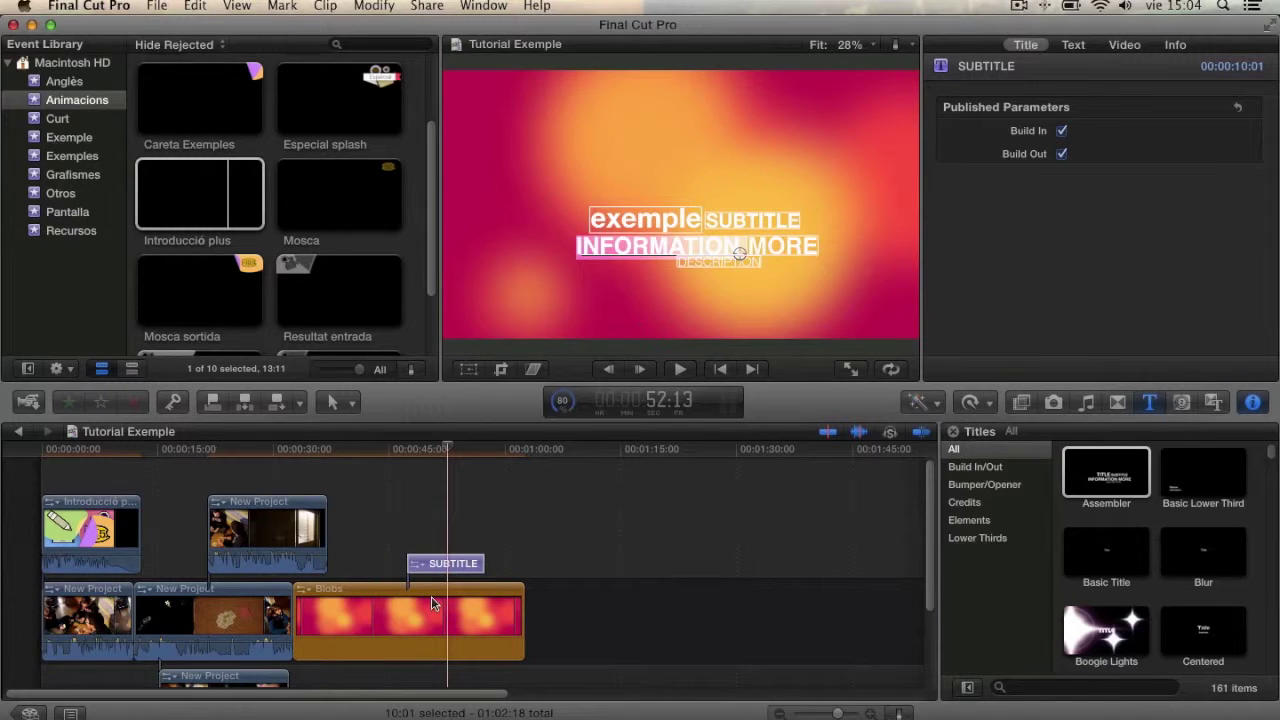
pyautogui.click(245, 527)
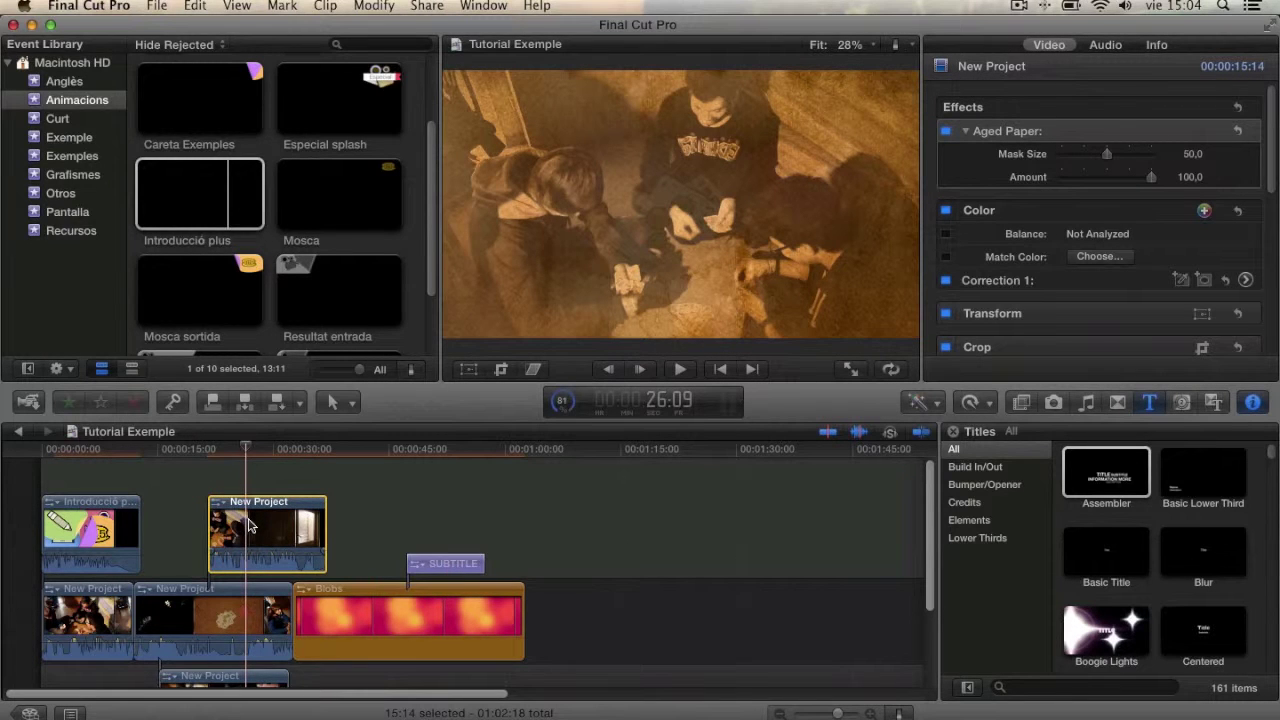
pyautogui.rightClick(250, 527)
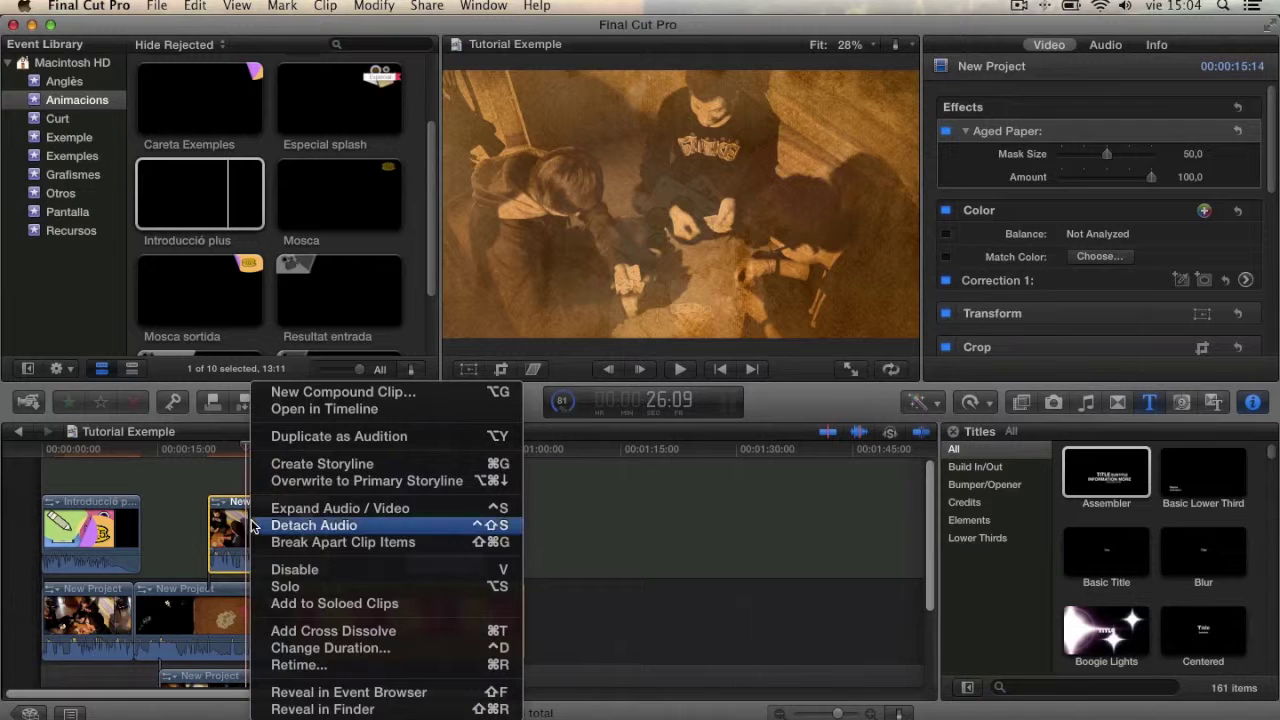
pyautogui.click(320, 464)
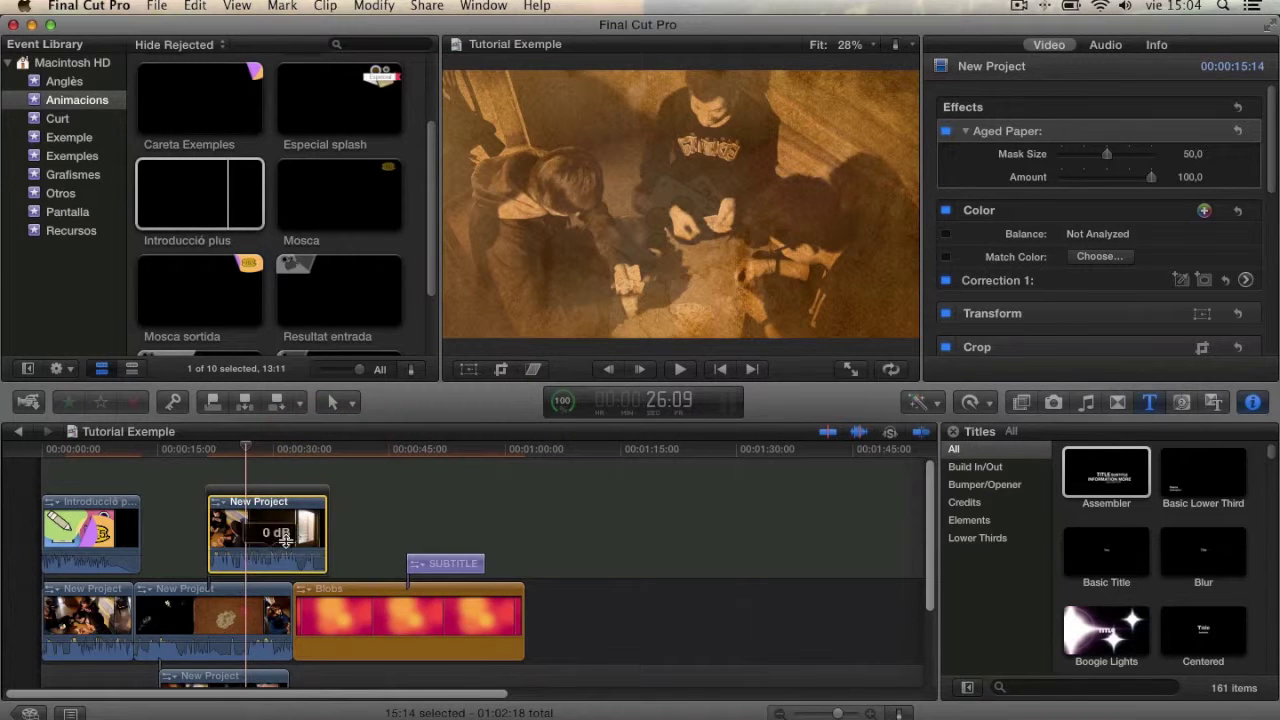
pyautogui.click(284, 500)
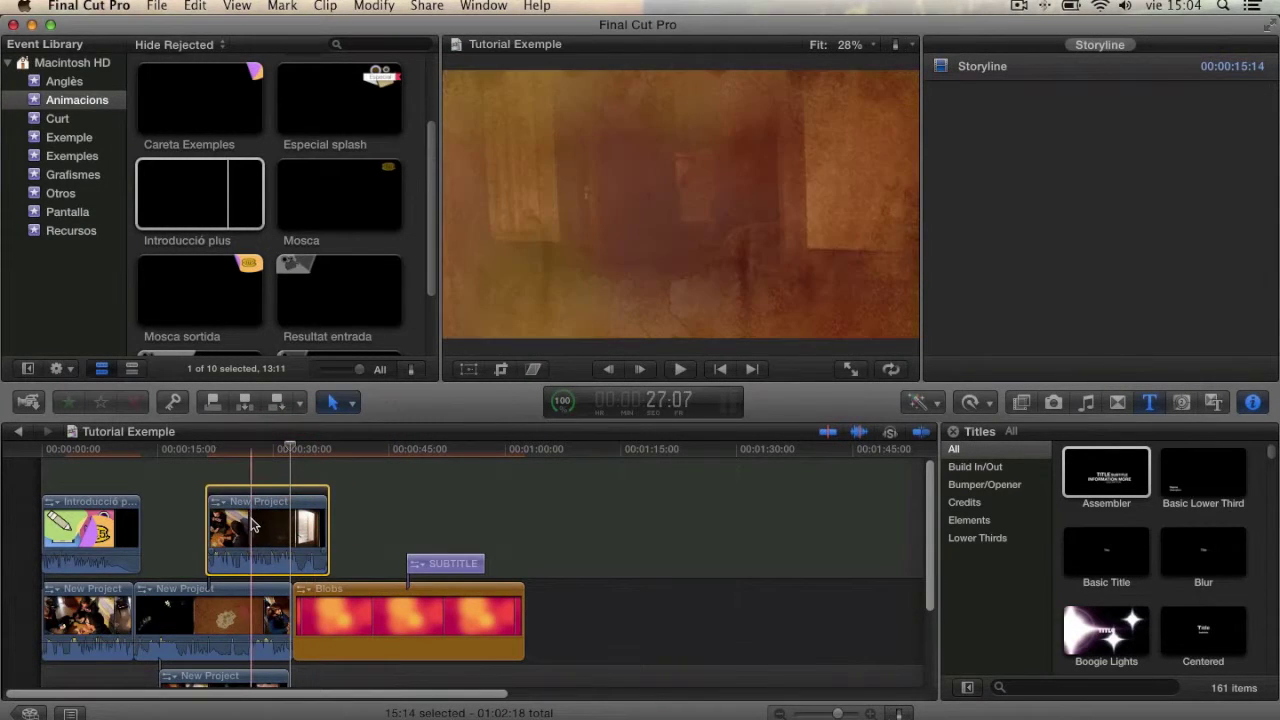
# Cut the clip inside the connected storyline into four pieces and move the whole storyline to start at about 20 seconds
pyautogui.press('b')
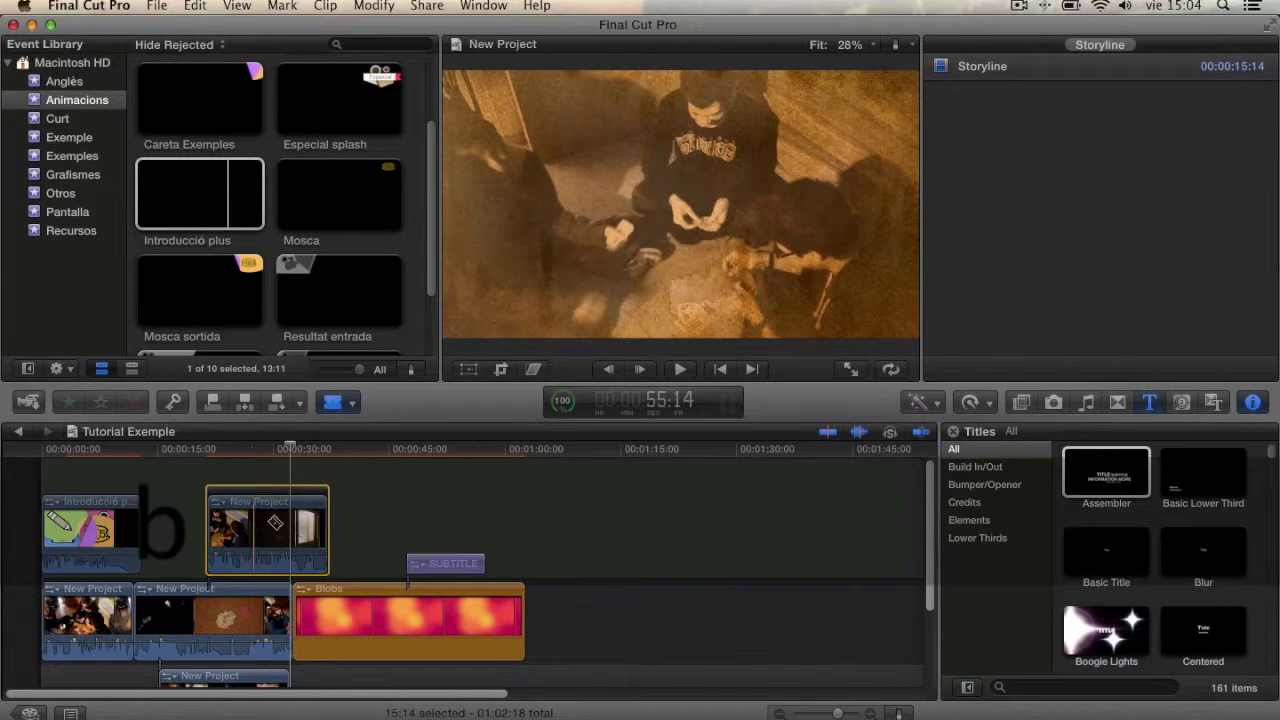
pyautogui.click(262, 528)
pyautogui.press('l')
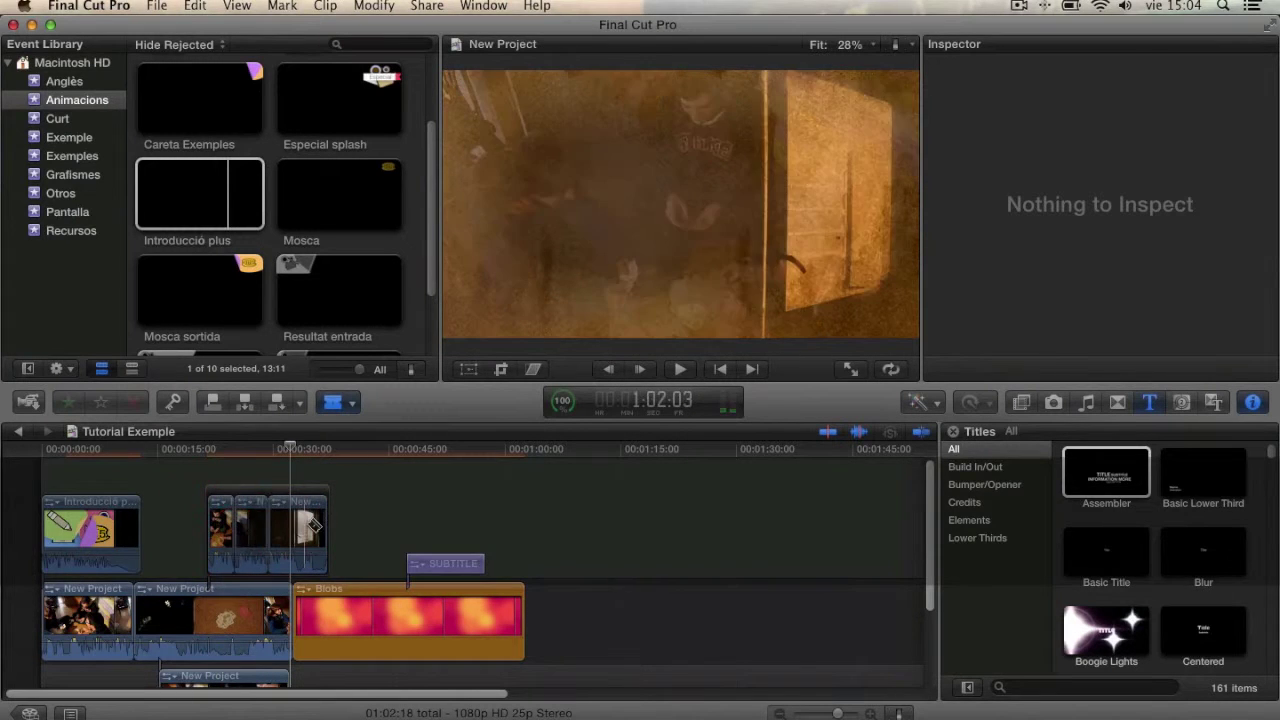
pyautogui.press('a')
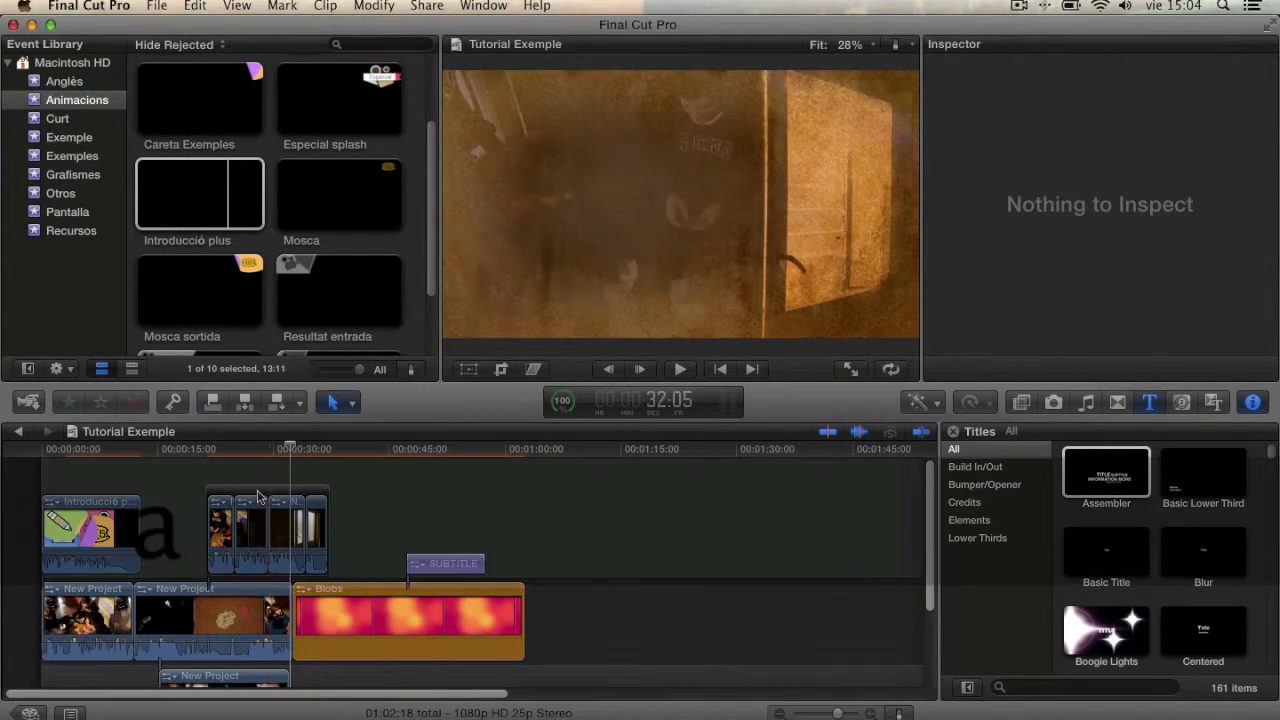
pyautogui.moveTo(278, 490); pyautogui.dragTo(242, 486)
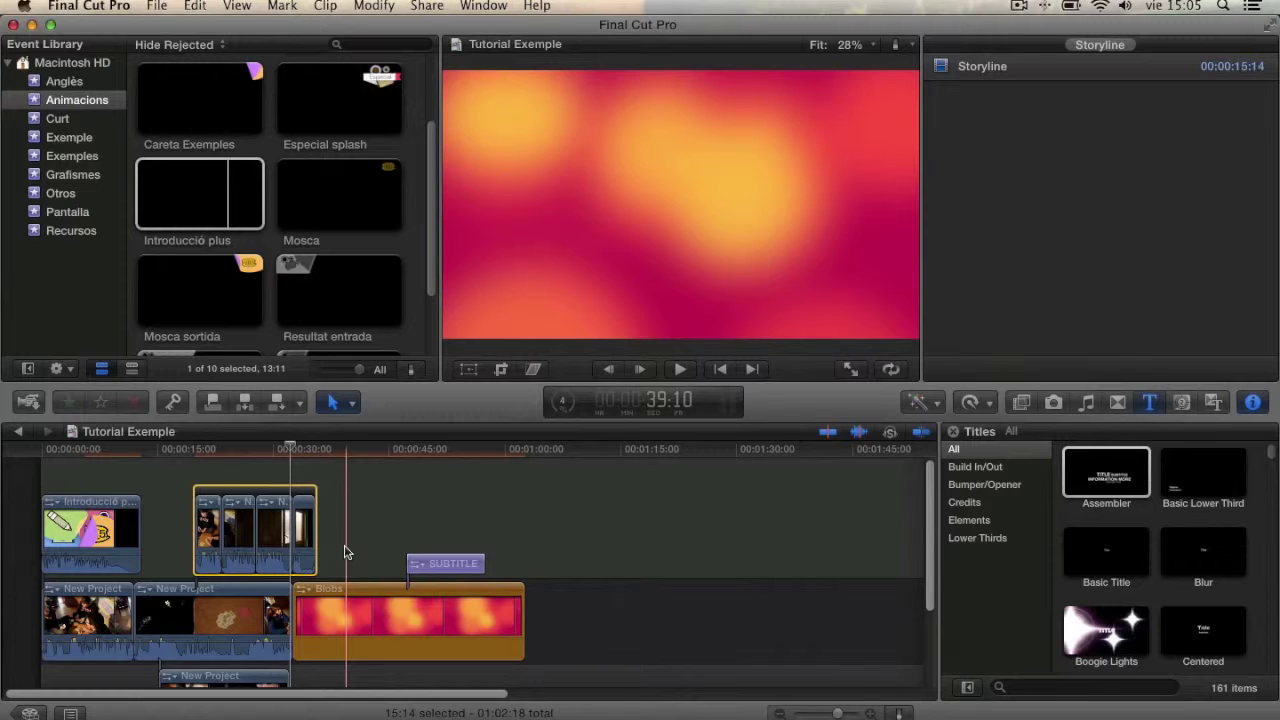
# Review the Media Browser publishing settings for iPhone, iPad, Apple TV and Mac & PC, including the advanced and summary details, without publishing
pyautogui.click(427, 6)
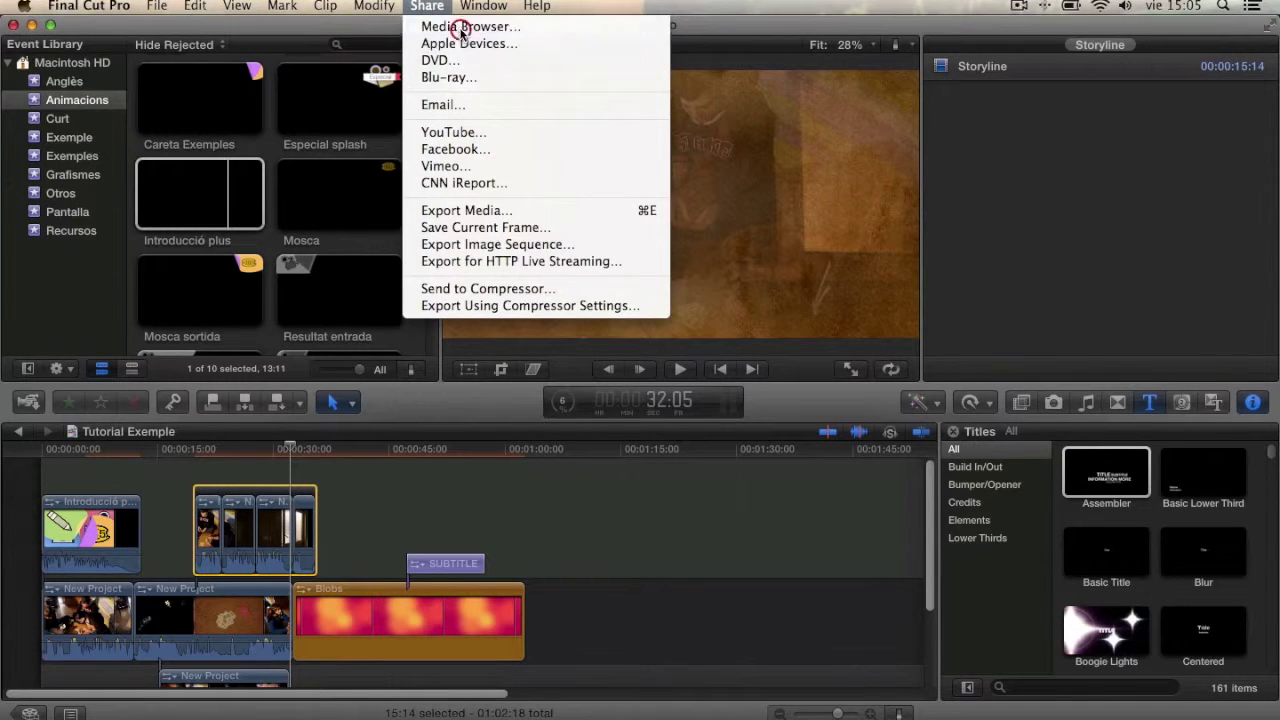
pyautogui.click(498, 26)
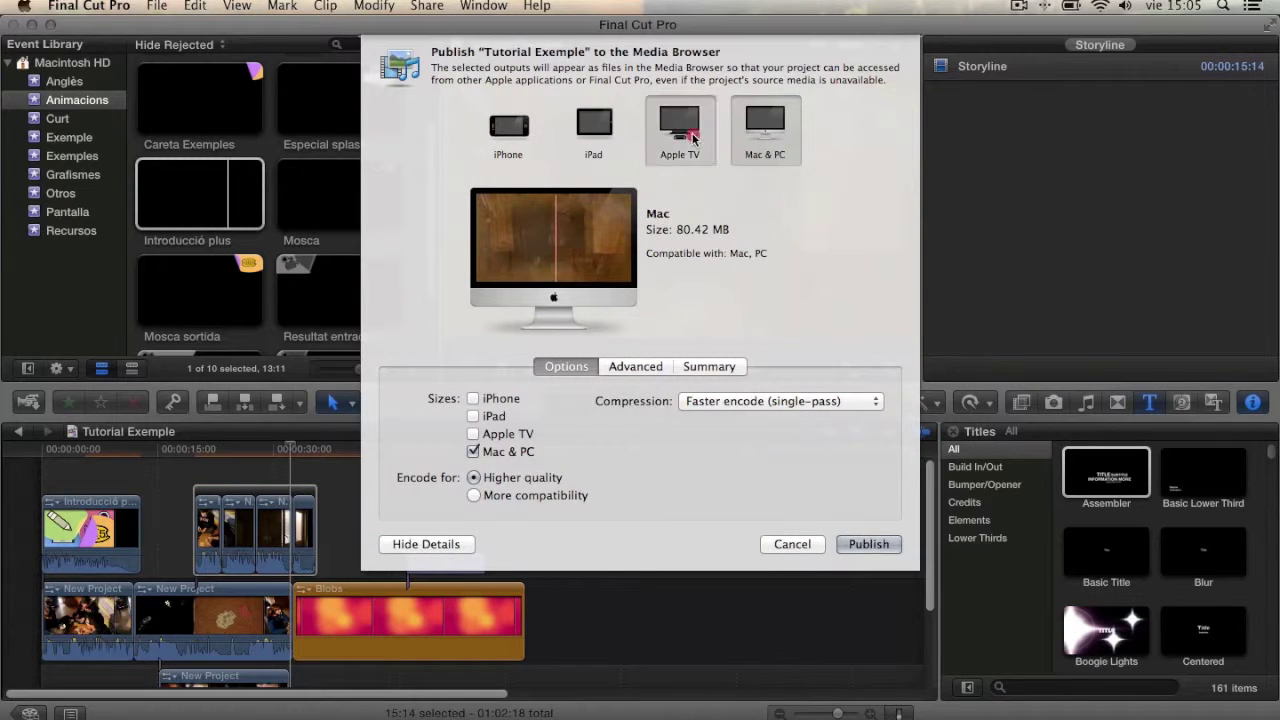
pyautogui.click(693, 138)
pyautogui.click(592, 128)
pyautogui.click(514, 143)
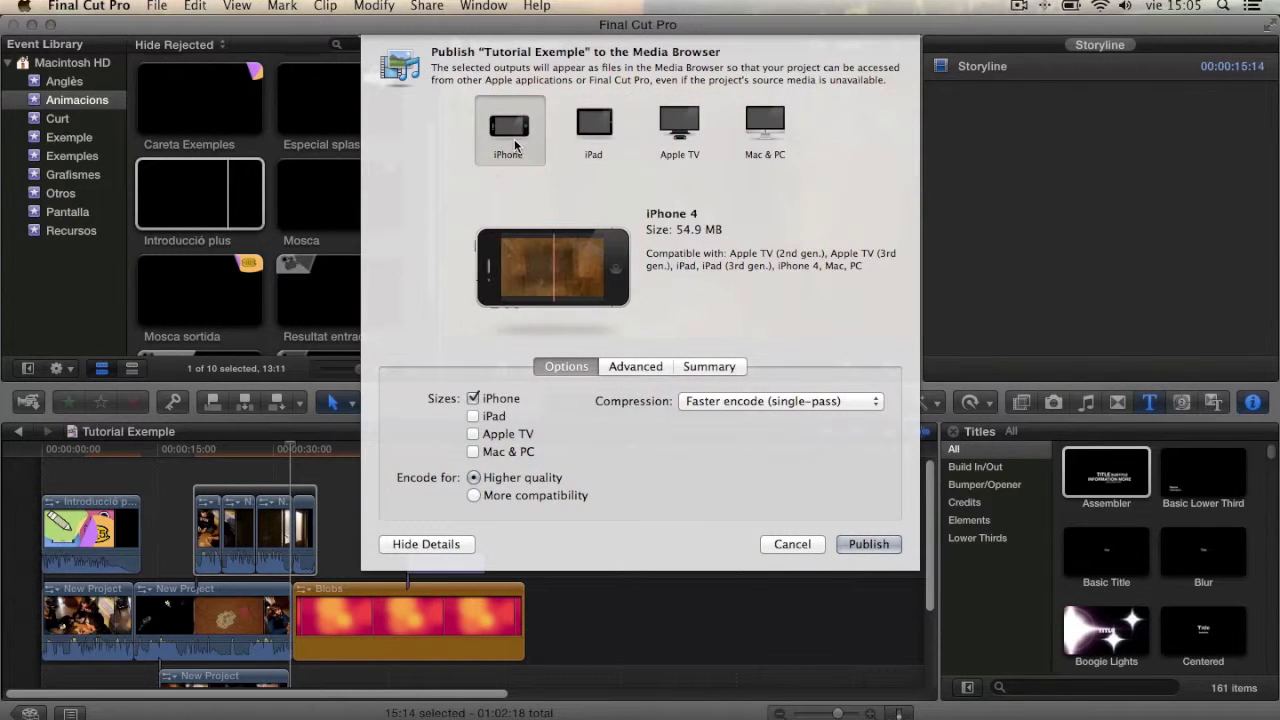
pyautogui.click(594, 135)
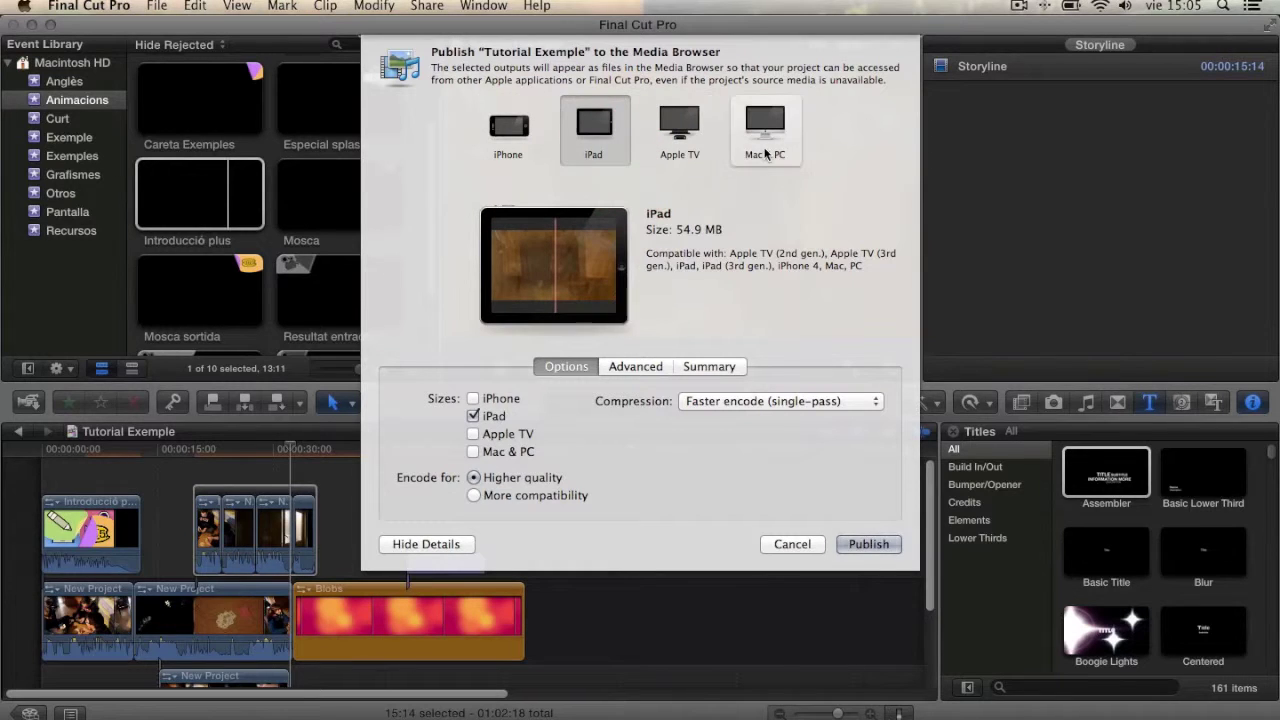
pyautogui.click(679, 130)
pyautogui.click(765, 130)
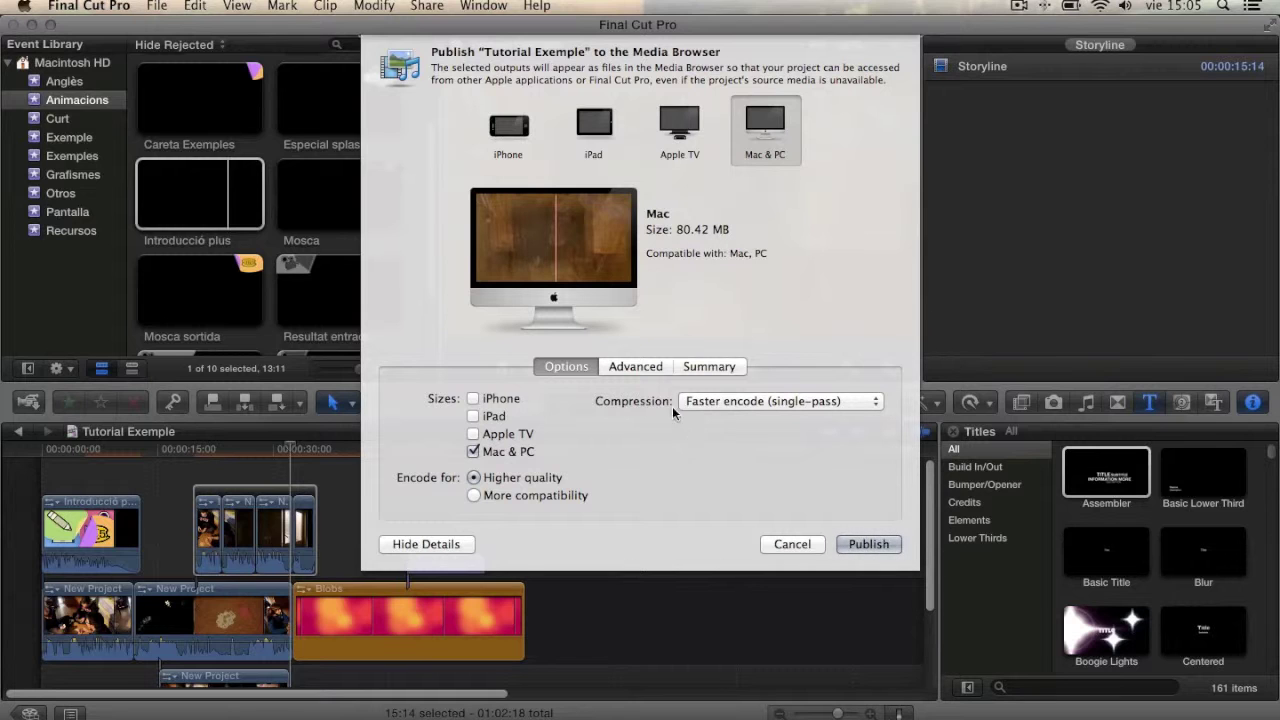
pyautogui.click(636, 366)
pyautogui.click(709, 366)
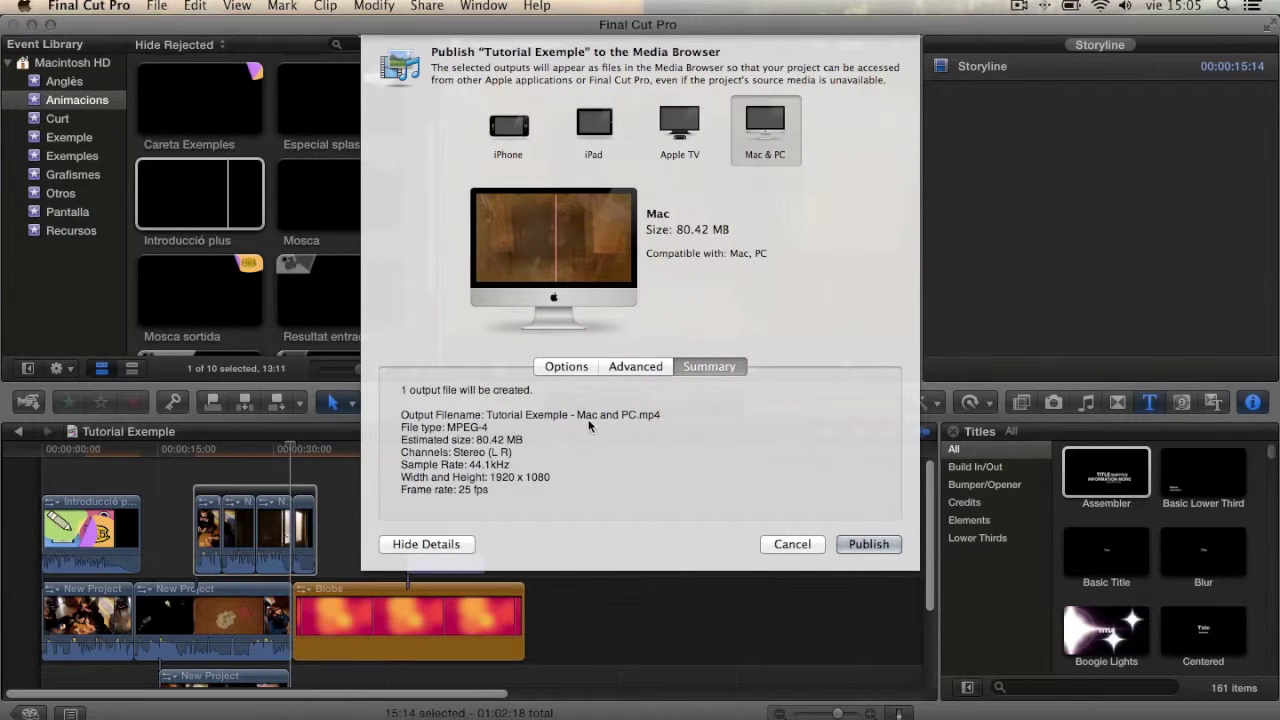
pyautogui.click(817, 543)
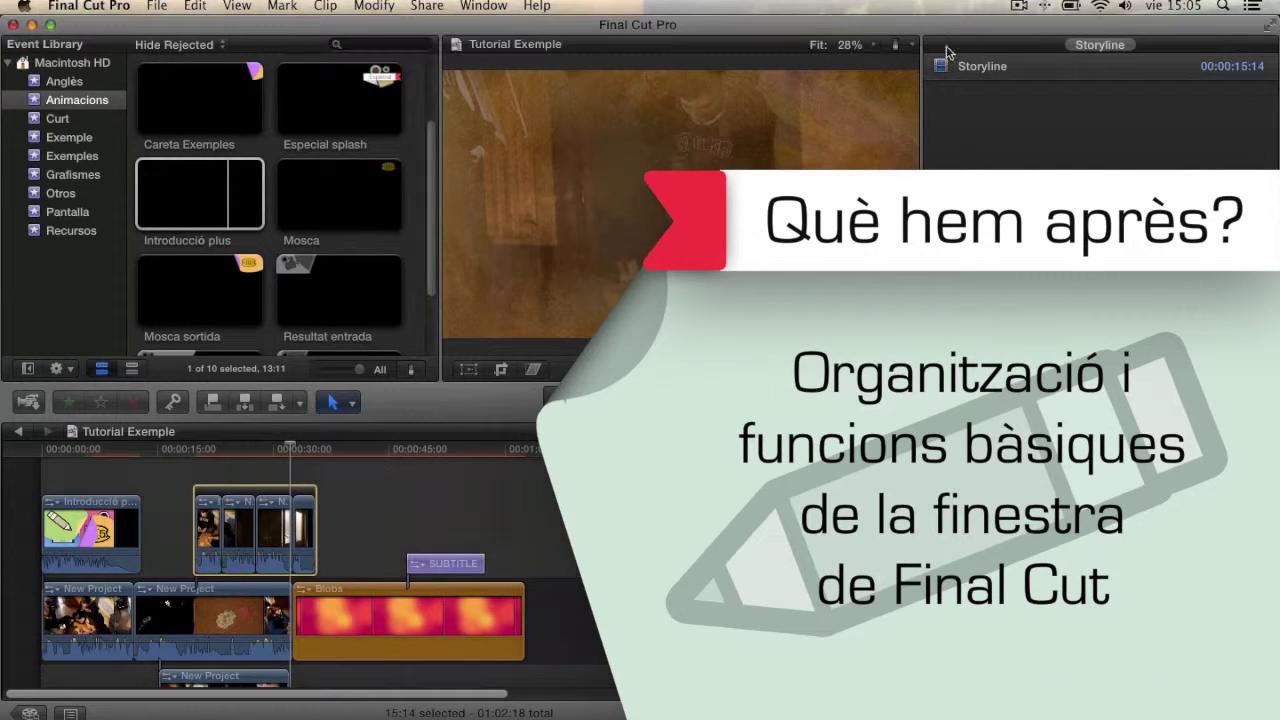